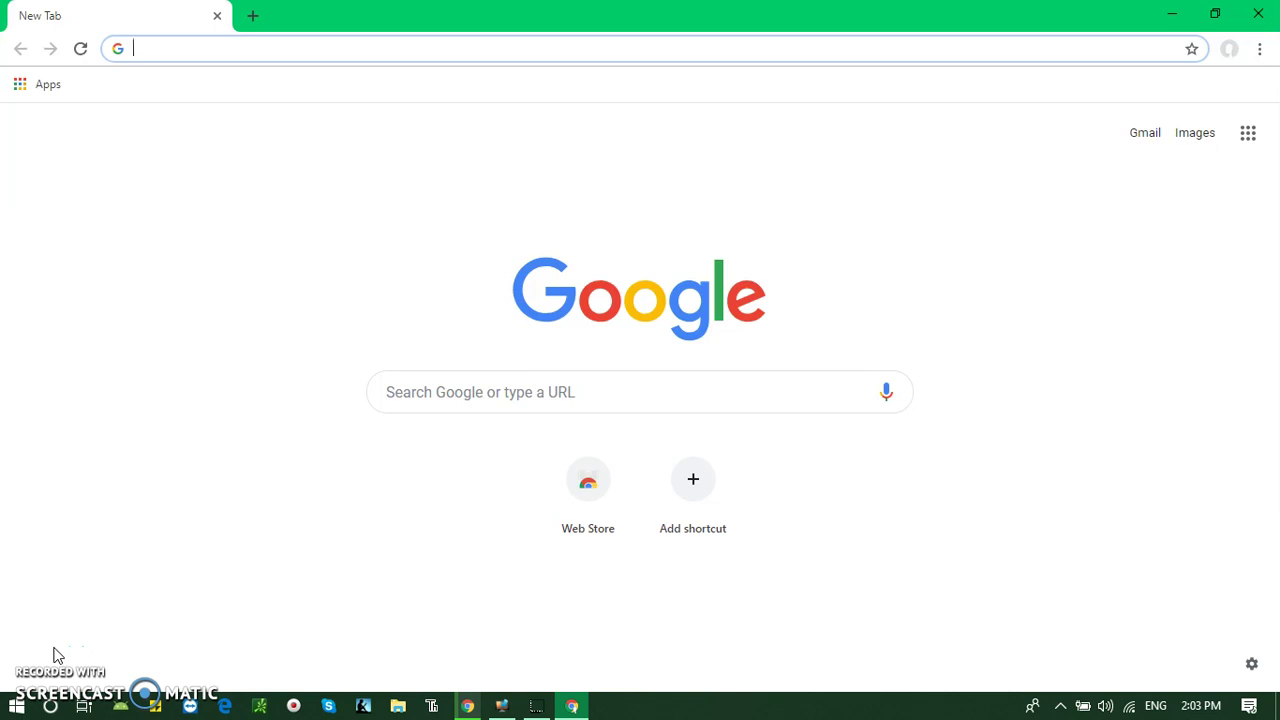
Search Google for yandex and open the Yandex.Mail site from the results
text(yandex)
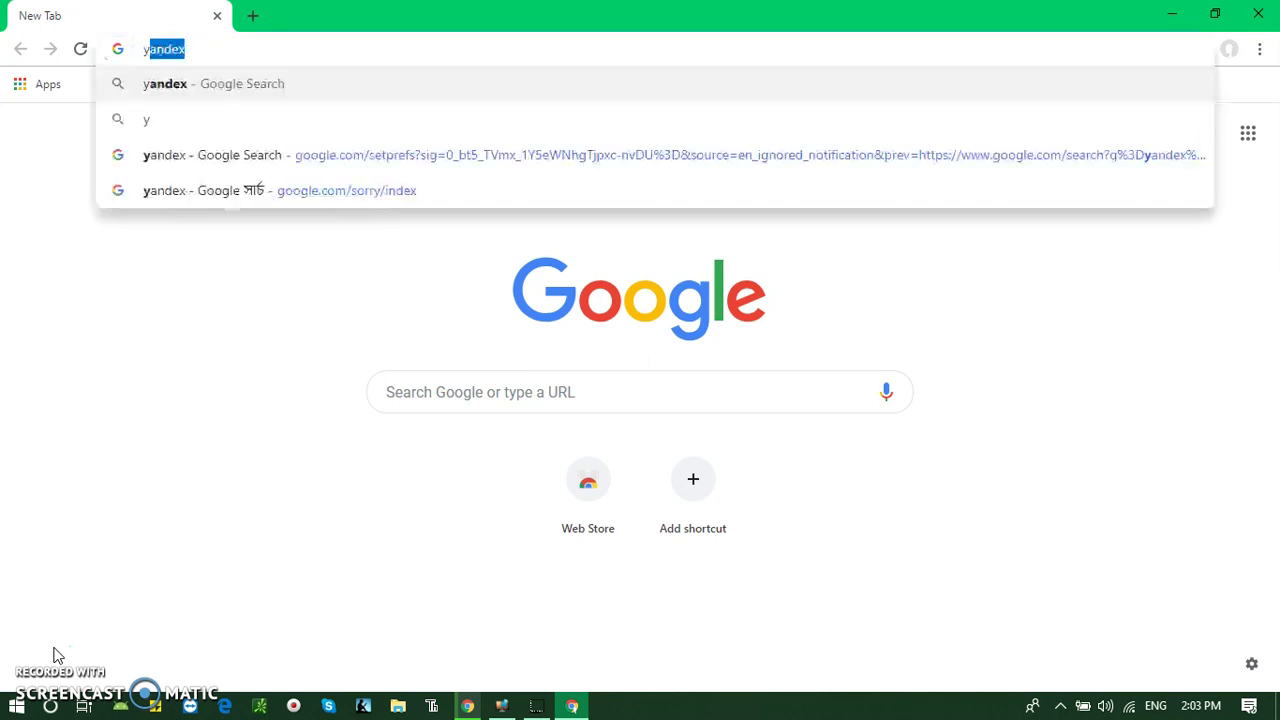
key(Return)
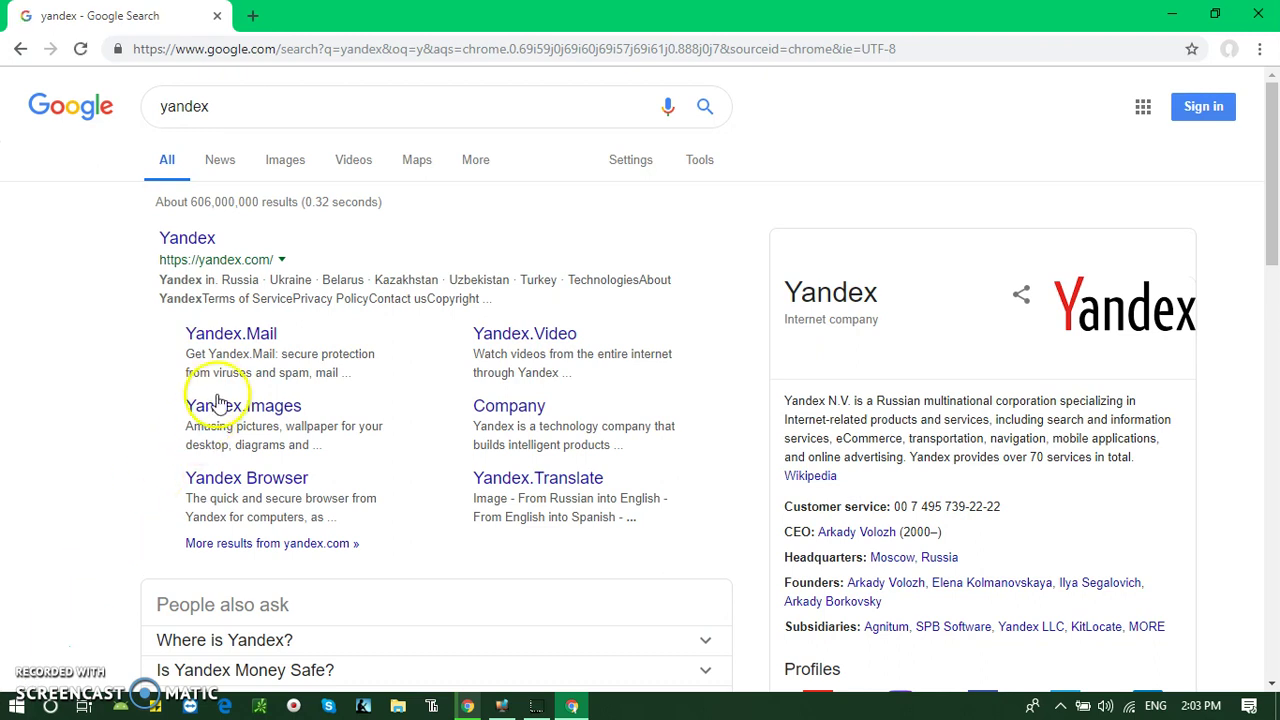
click(231, 340)
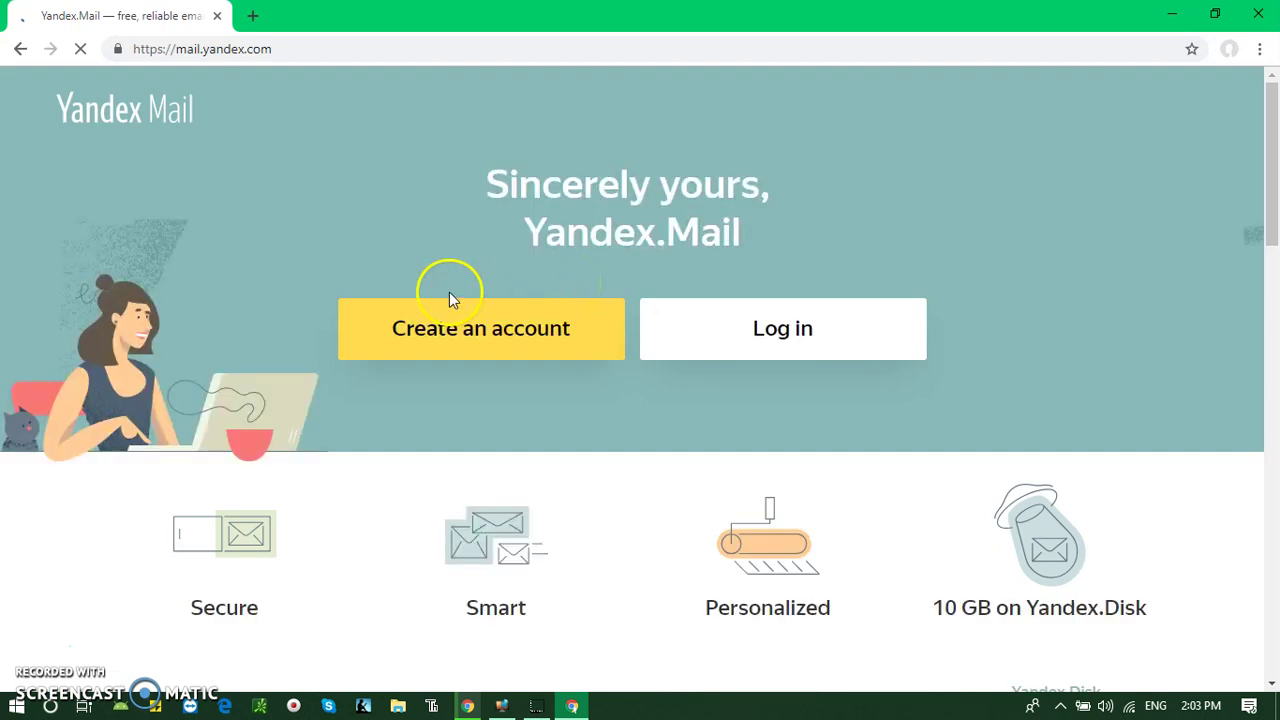
Start a new Yandex account and fill in the first name, surname and a login
click(476, 338)
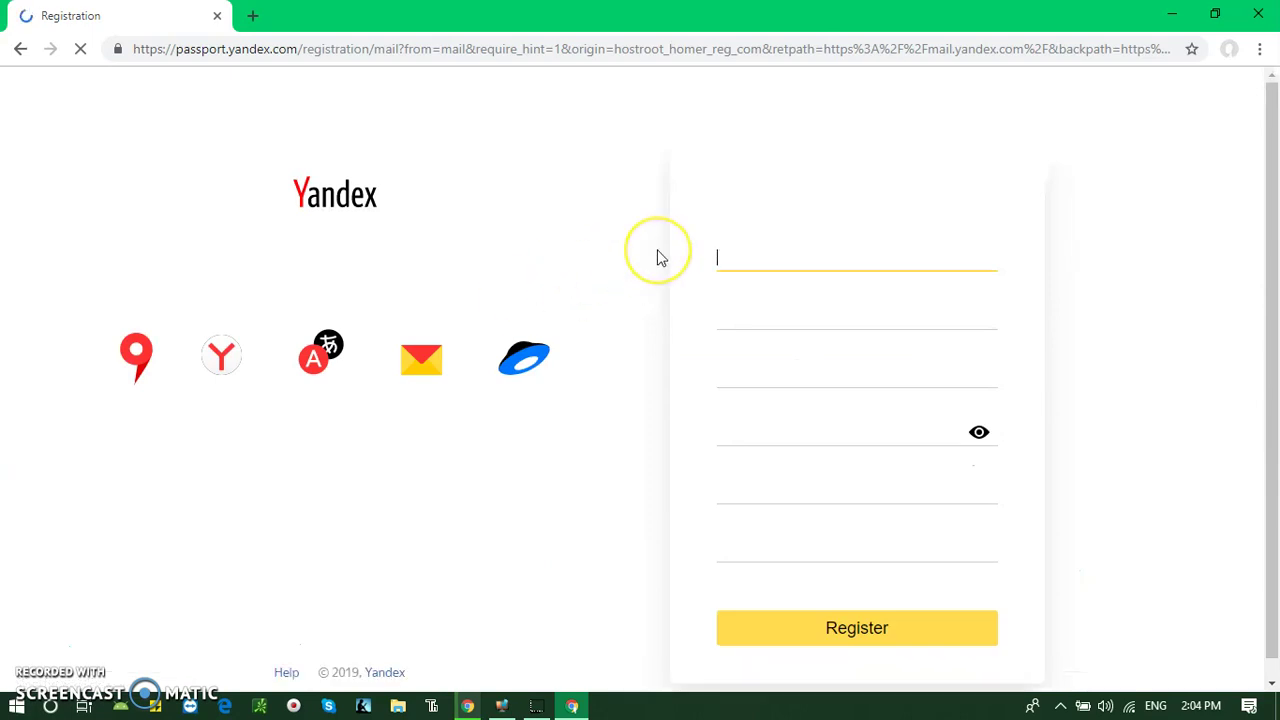
click(750, 250)
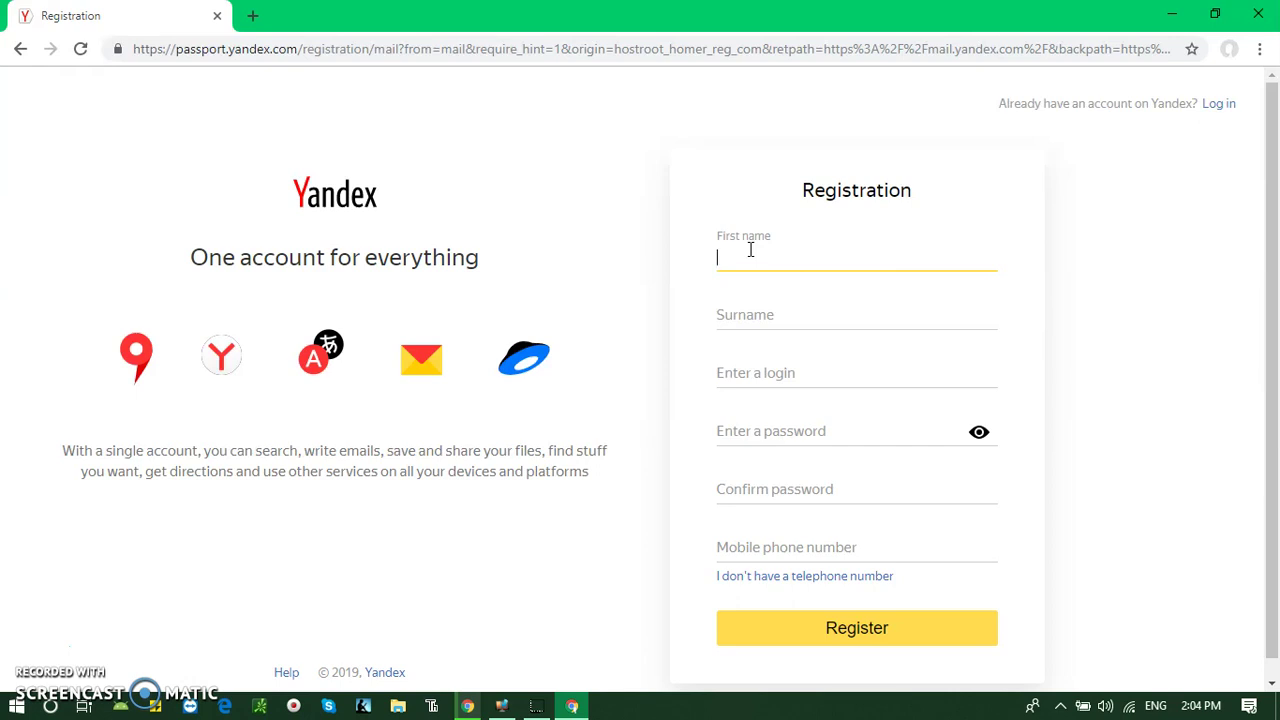
key(Tab)
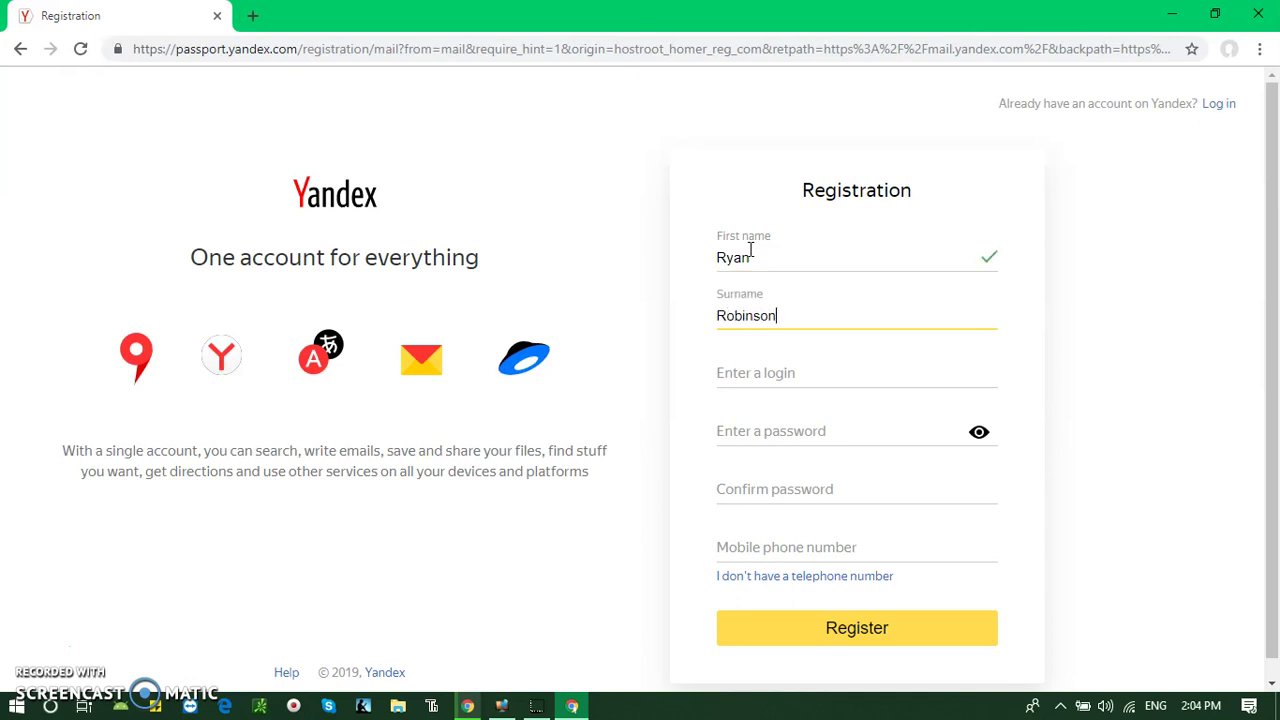
key(Tab)
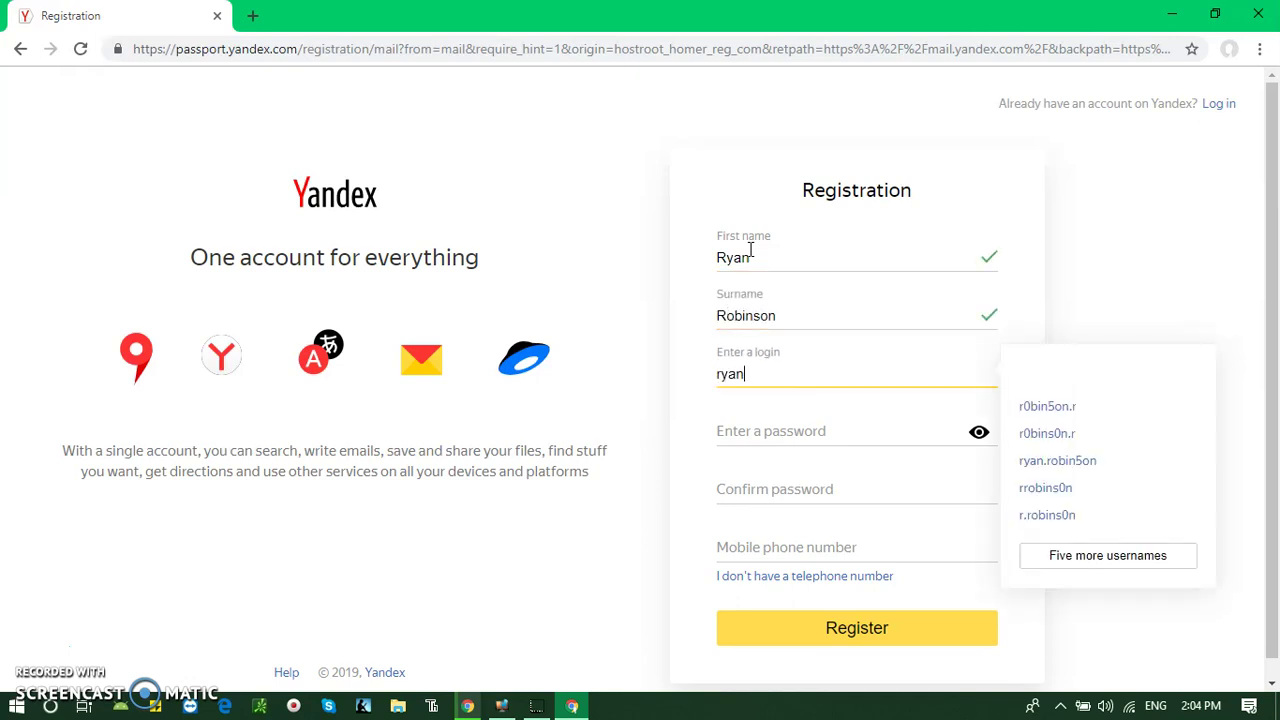
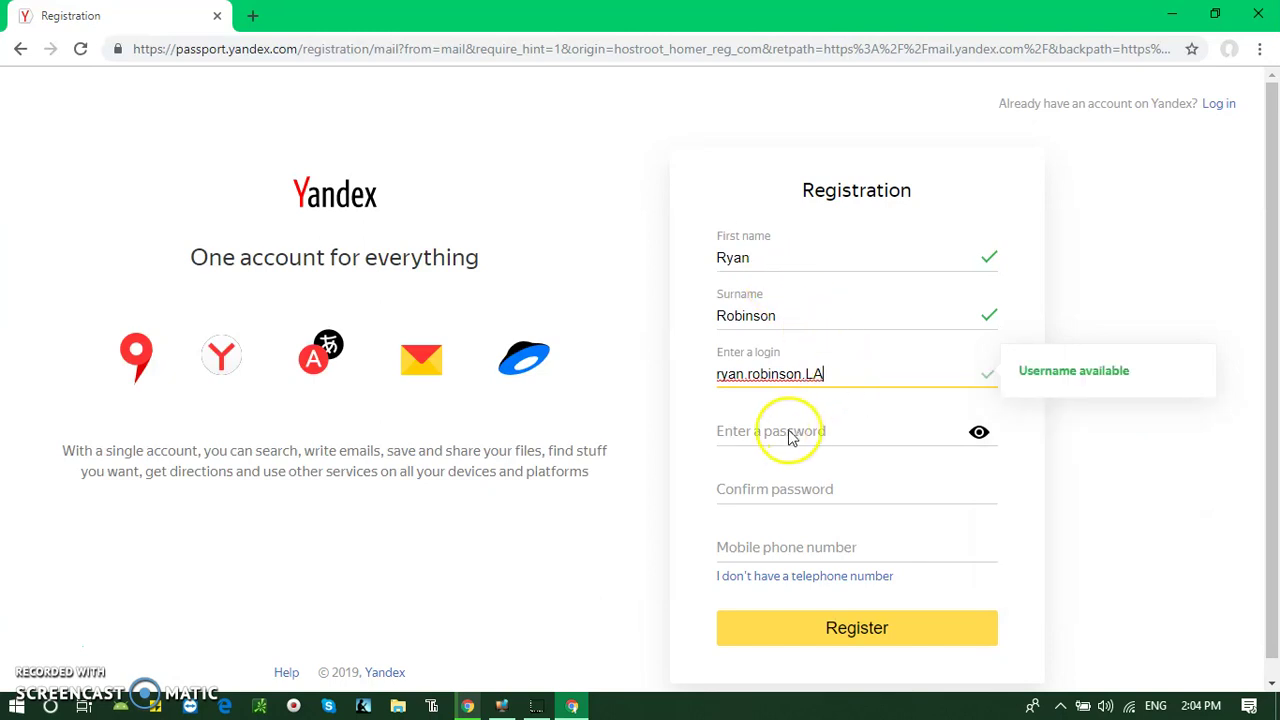
Enter and confirm the account password, then choose to register without a phone number
click(767, 431)
text(•••••••••)
key(Tab)
text(••••••)
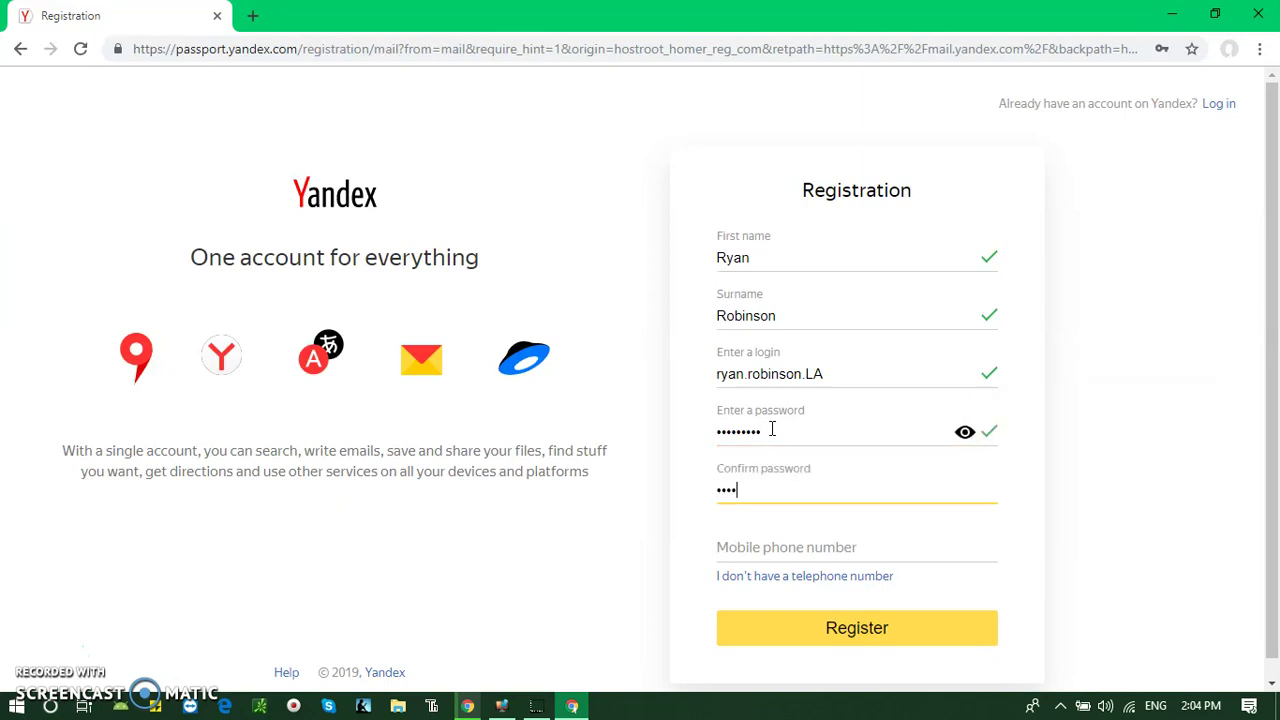
text(•••)
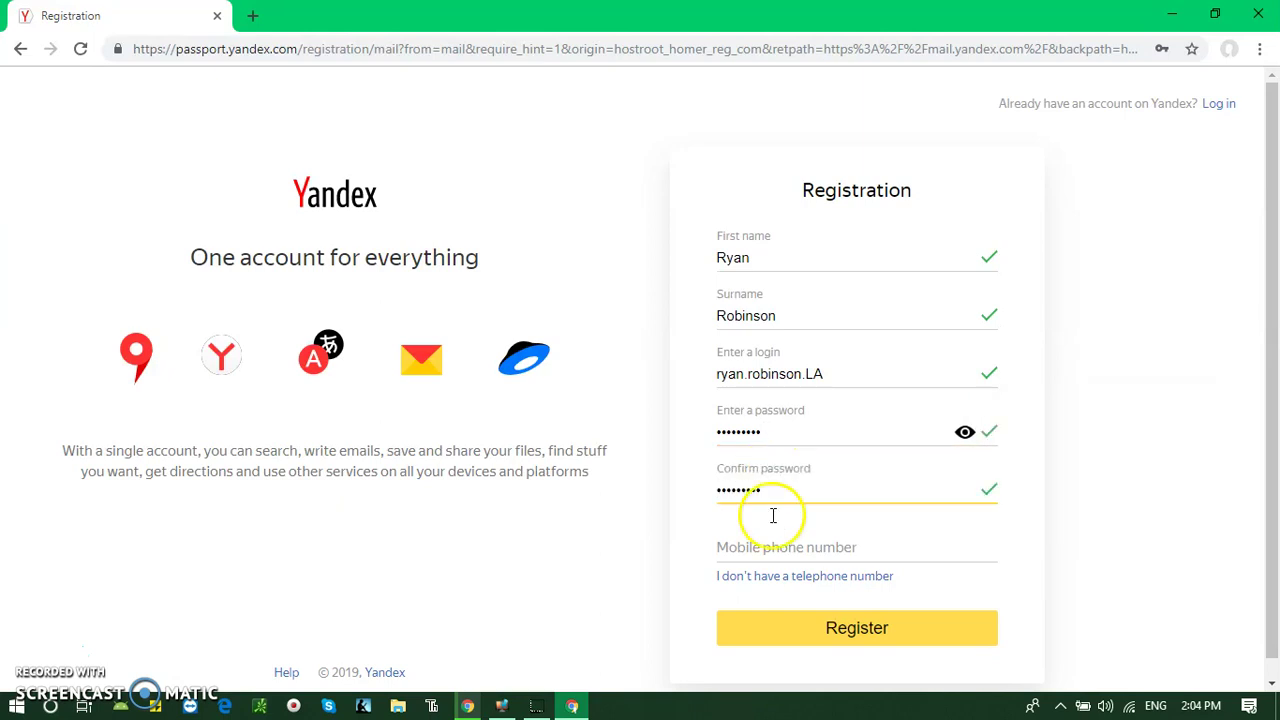
click(773, 558)
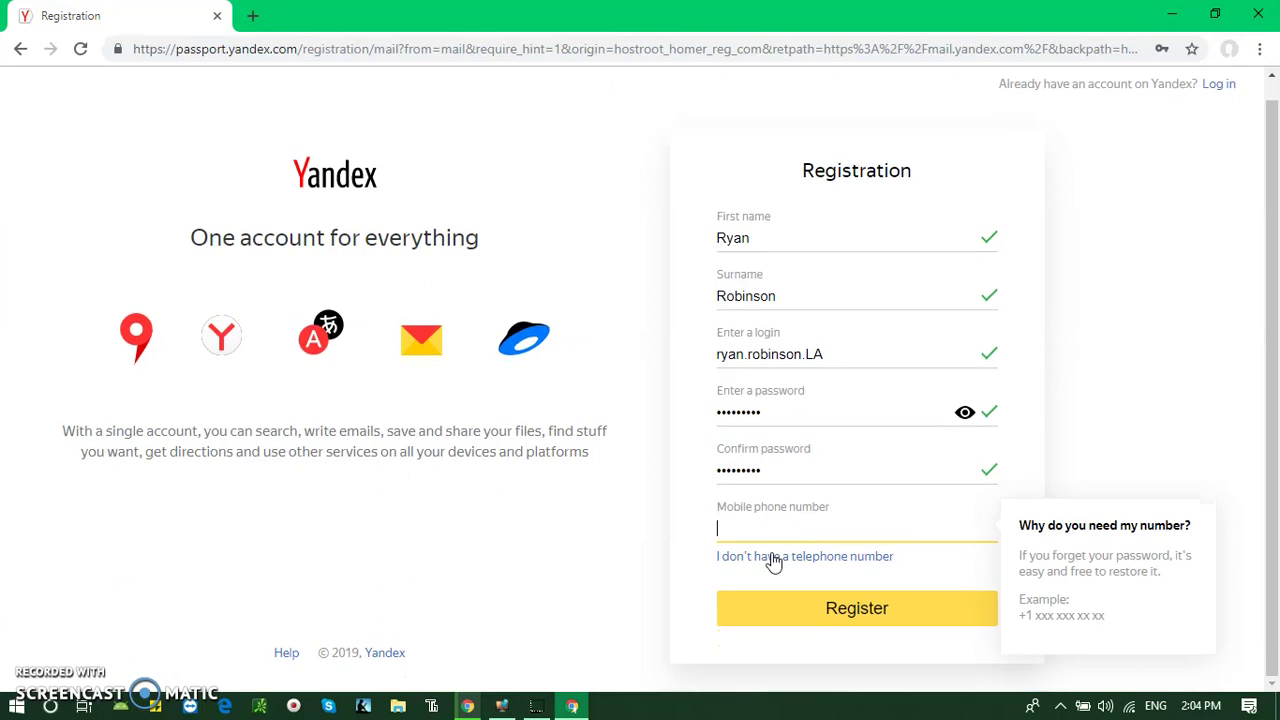
click(823, 530)
click(785, 560)
click(785, 558)
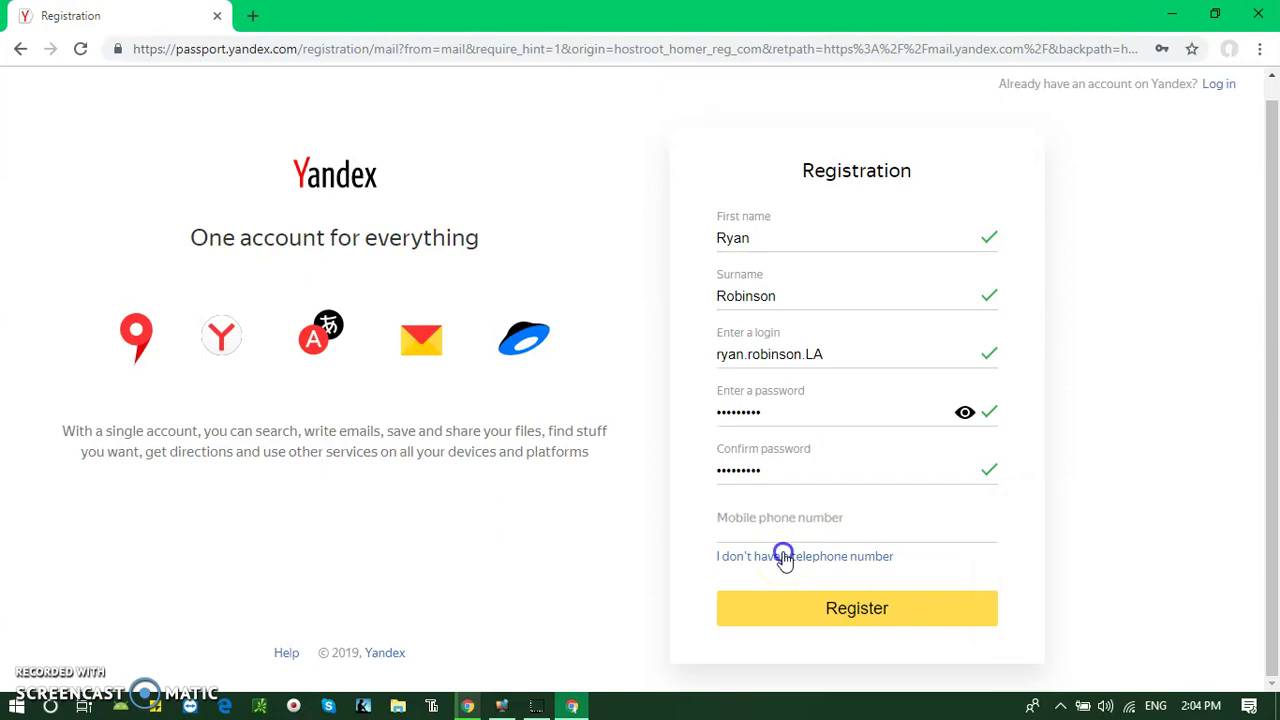
Choose 'The brand of your first car' as security question and enter its answer
scroll(785, 540, down, 2)
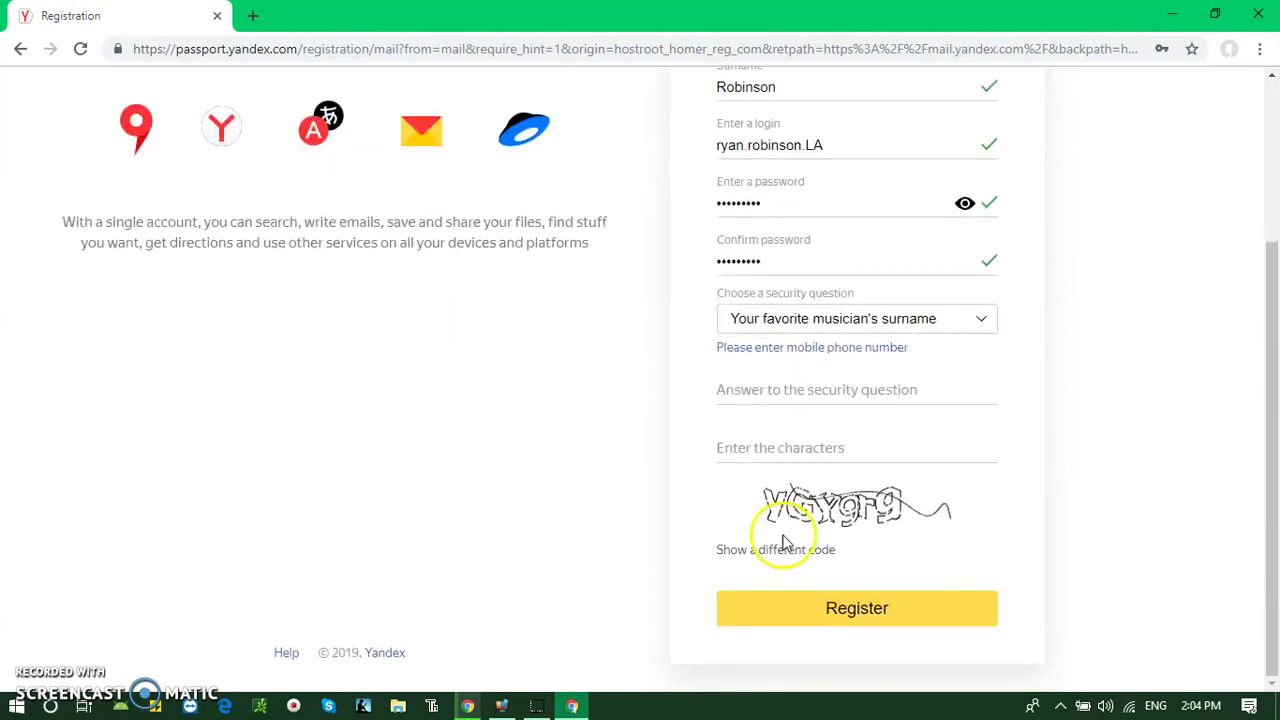
click(767, 317)
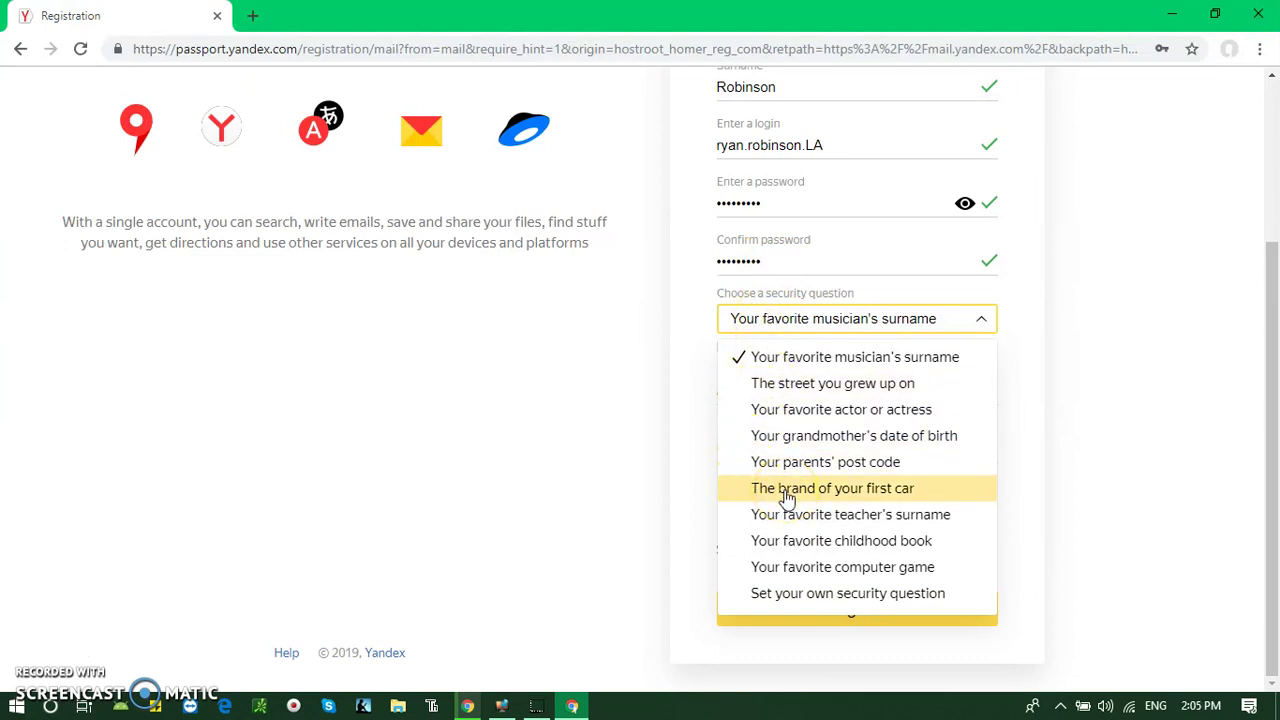
click(787, 490)
click(747, 398)
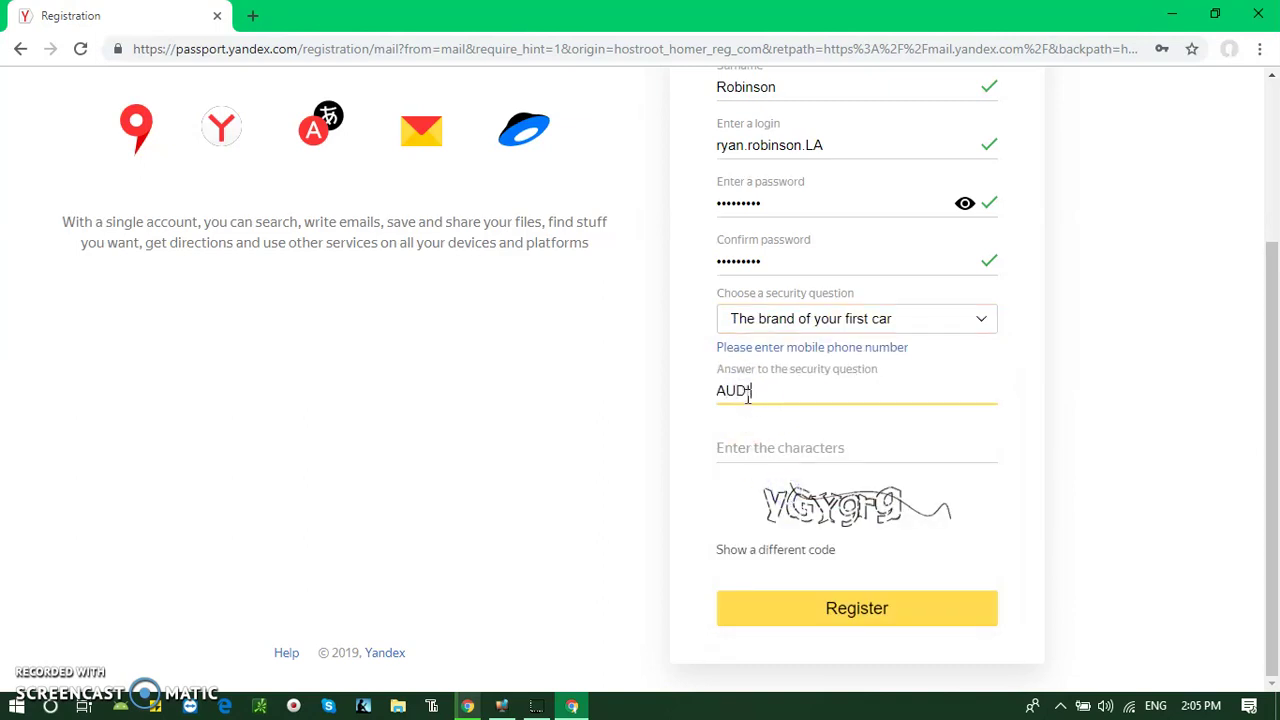
Enter the captcha characters, submit the form and accept the privacy policy and terms
click(752, 452)
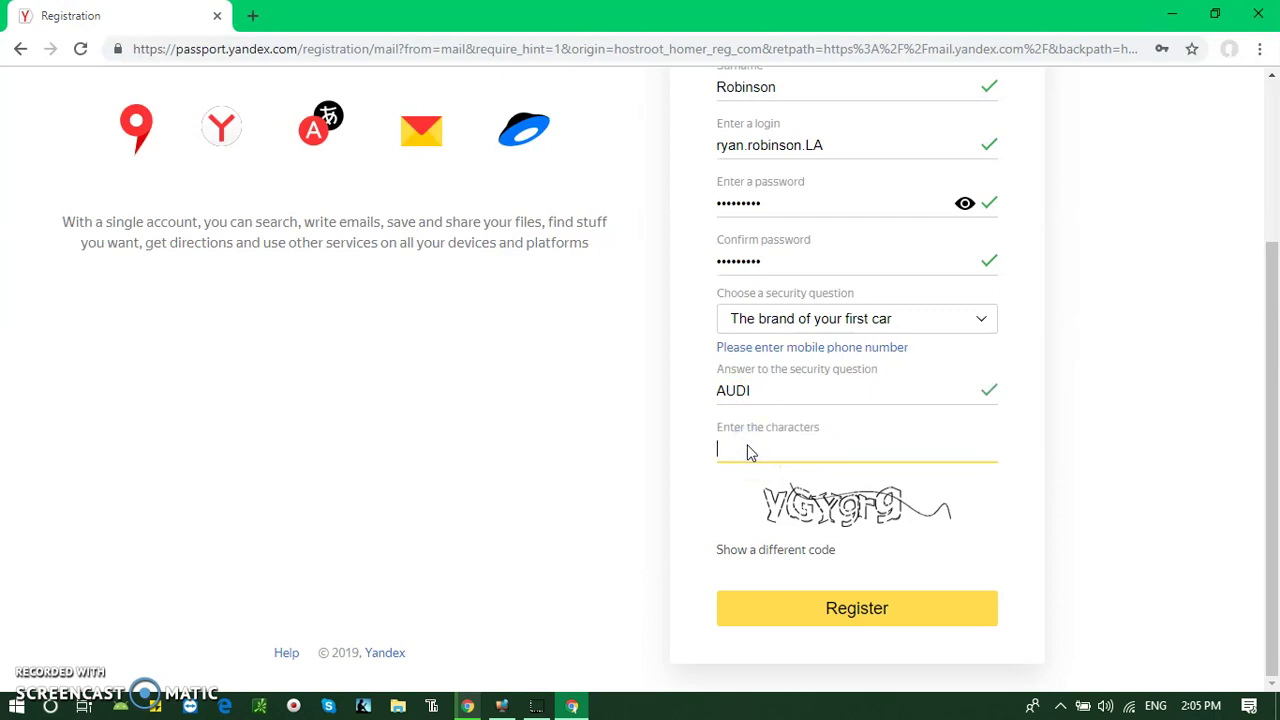
text(Y)
text(G)
key(BackSpace)
text(GYY9r)
text(g9)
text(r)
text(g)
click(783, 605)
click(820, 626)
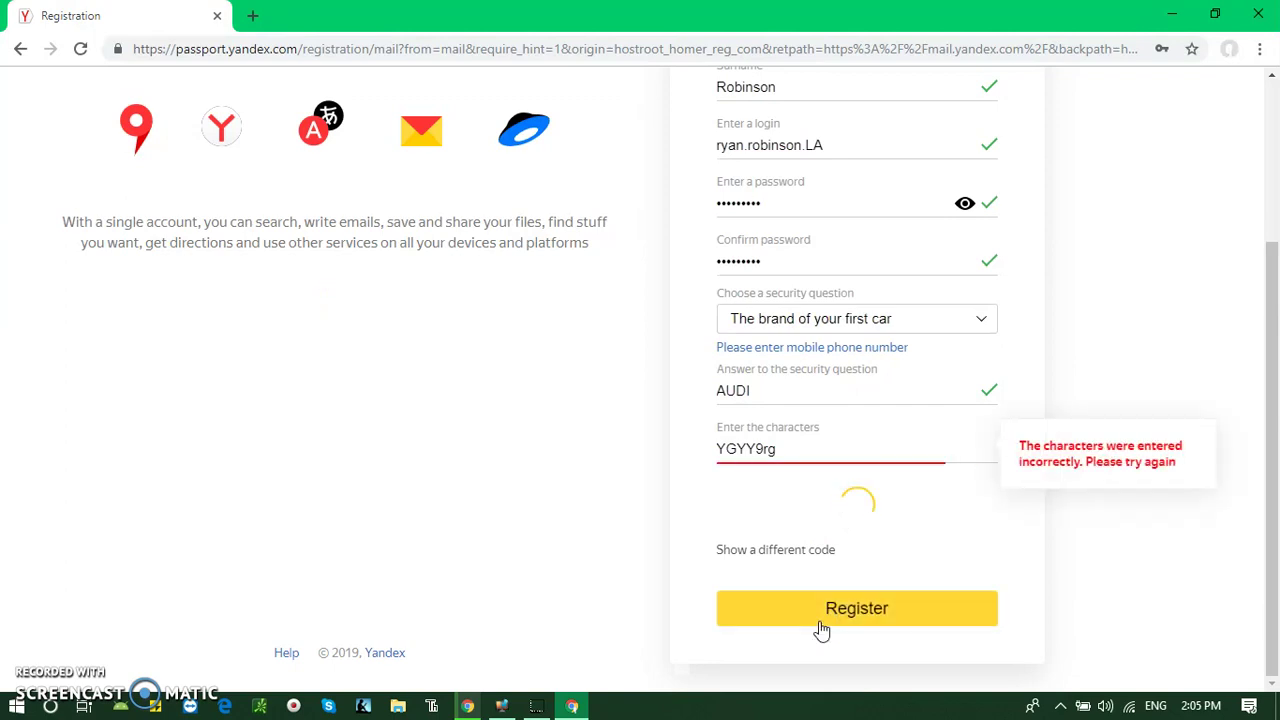
Replace the rejected captcha with new characters and resubmit the registration
click(822, 462)
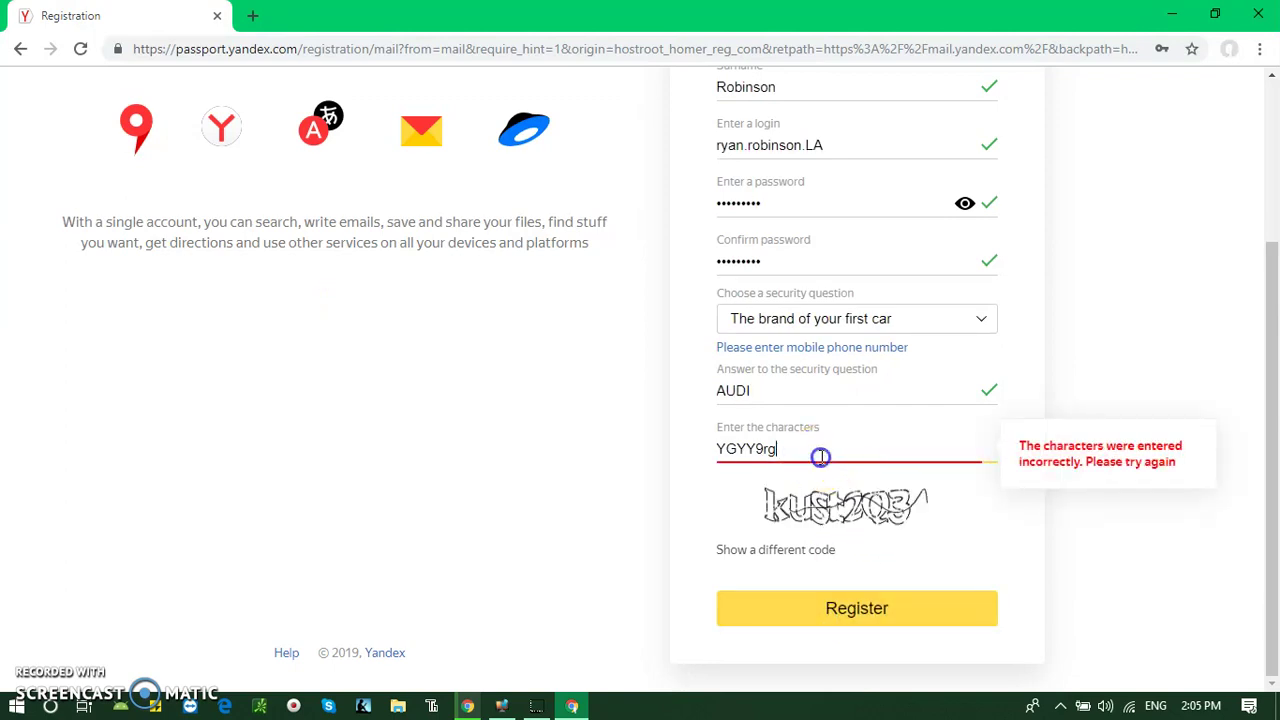
double_click(820, 457)
text(k)
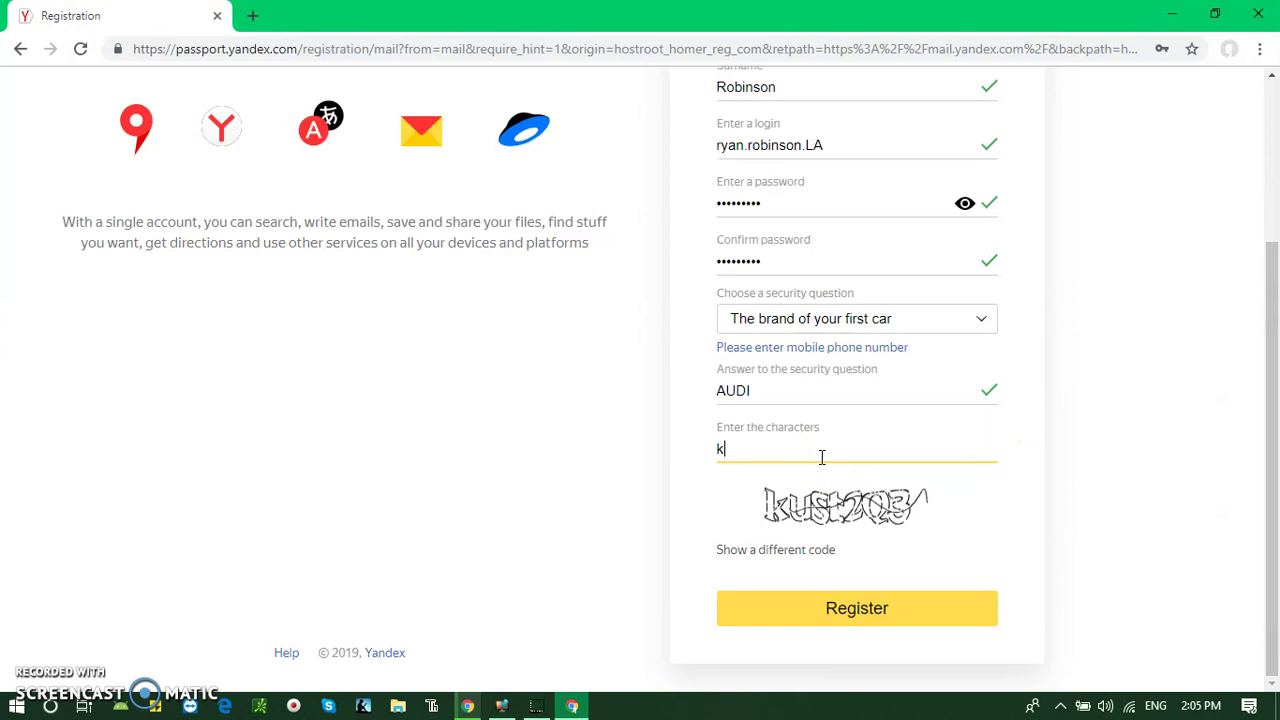
text(ust2Q3)
key(Return)
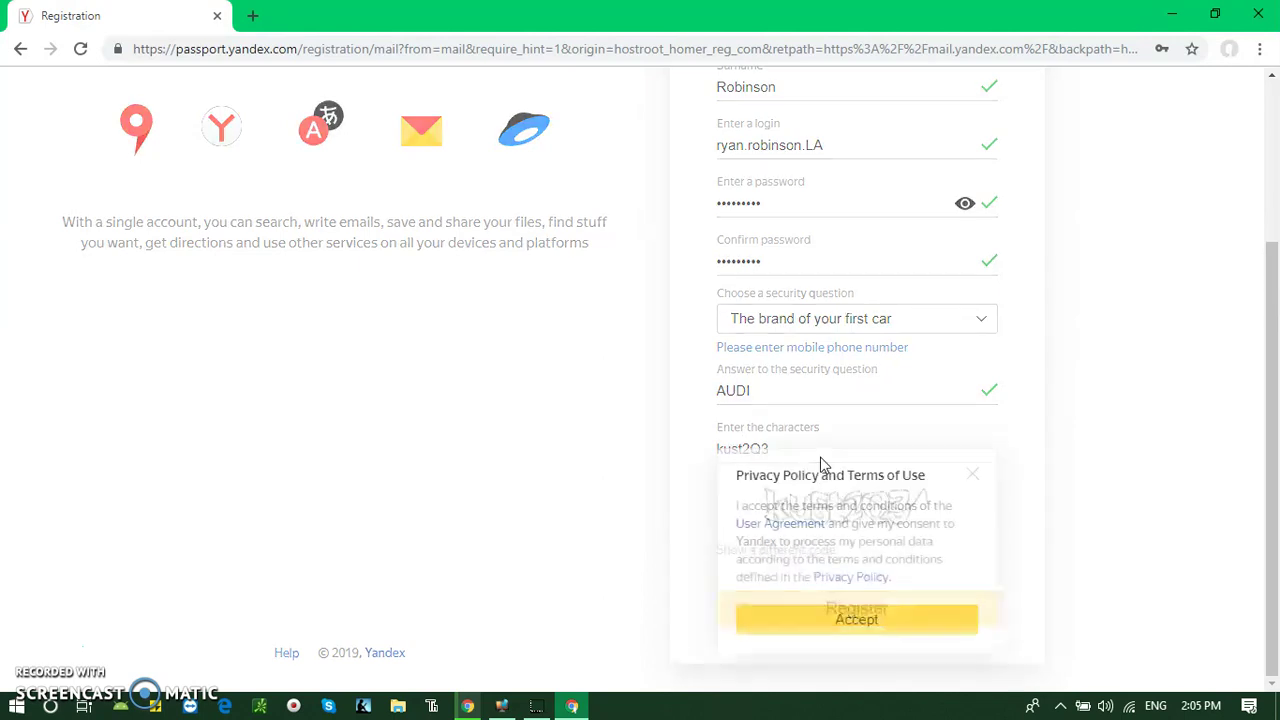
Accept the terms to finish registering, then reload the slow mail page until the Inbox appears
click(836, 616)
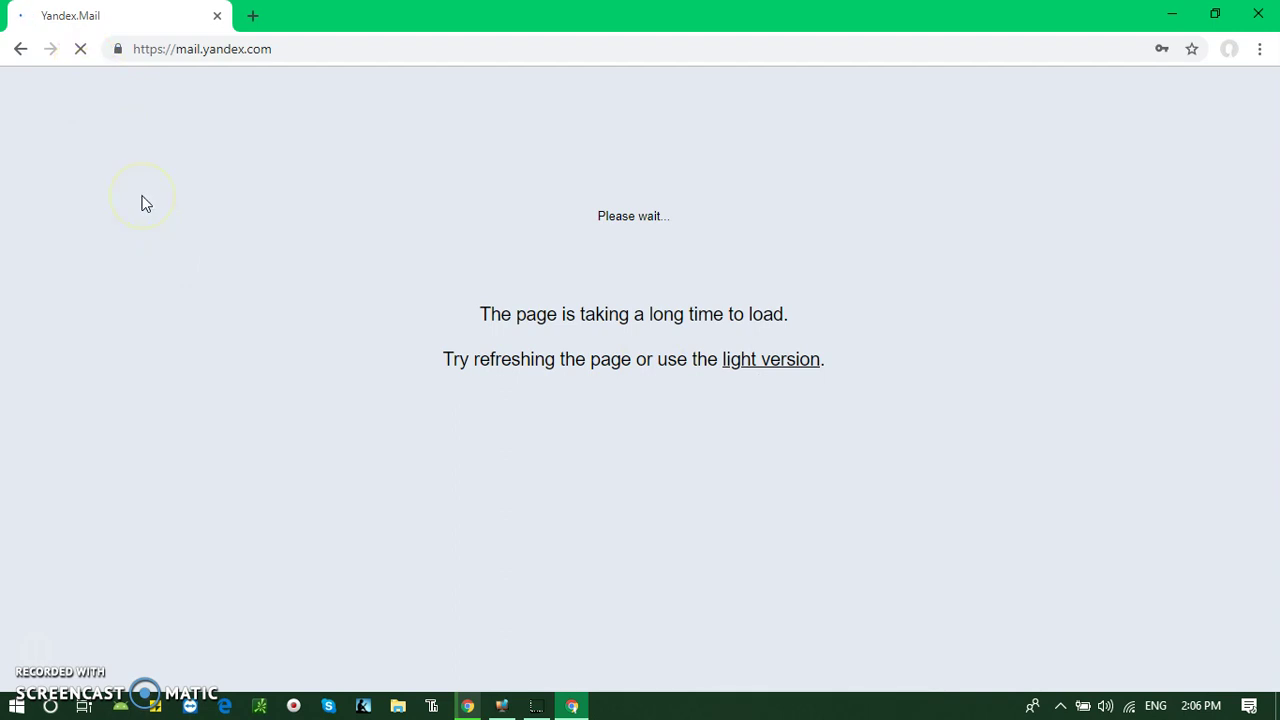
click(82, 50)
click(82, 50)
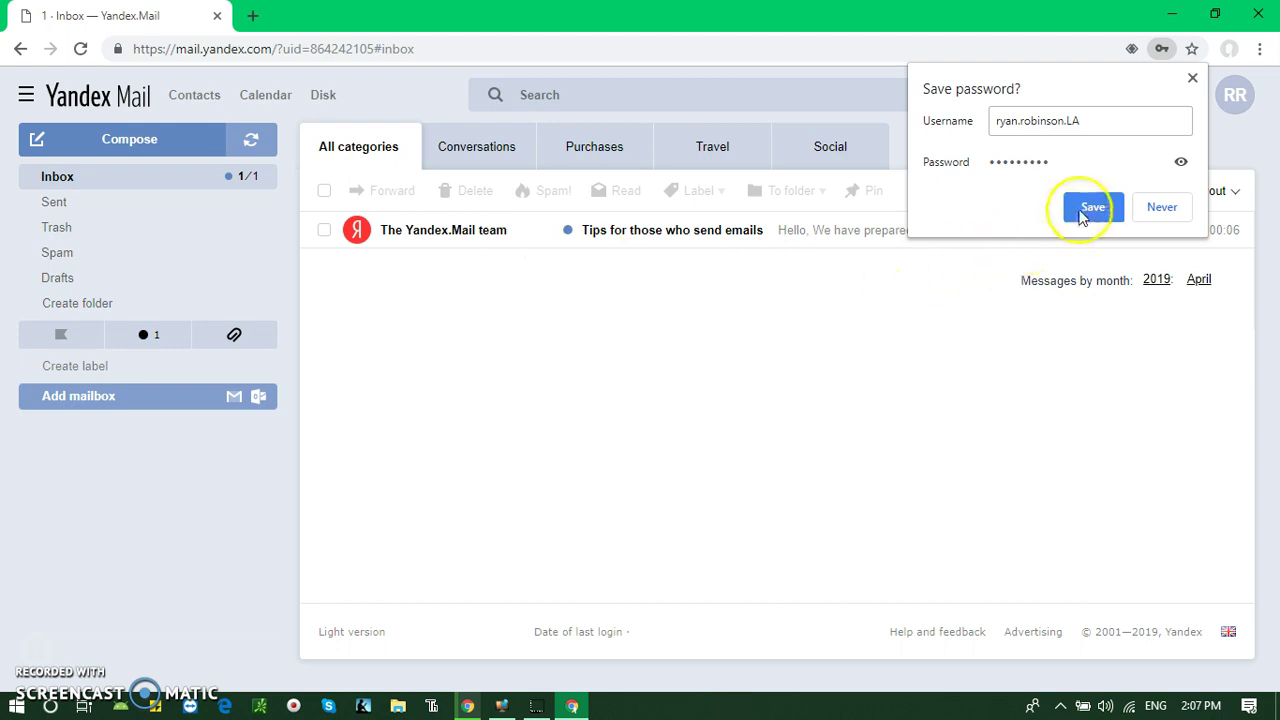
Save the password in the browser, allow new-message notifications, and open the account menu
click(1081, 216)
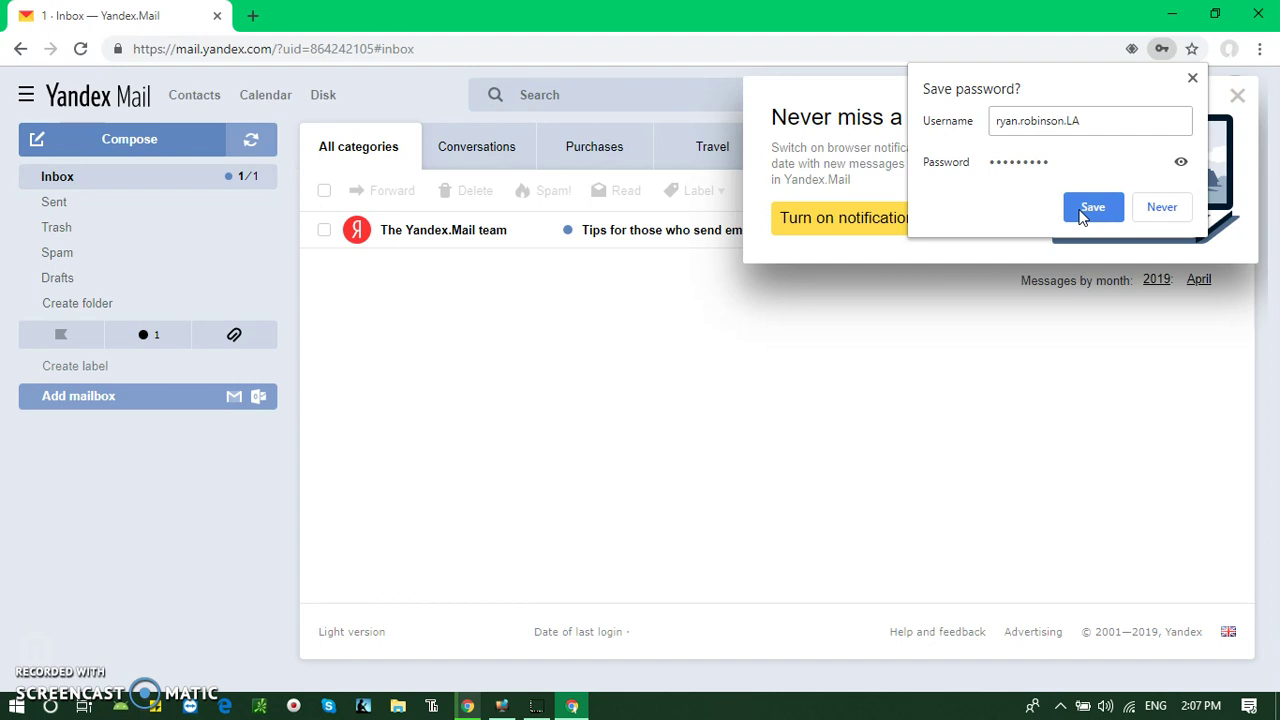
click(1092, 207)
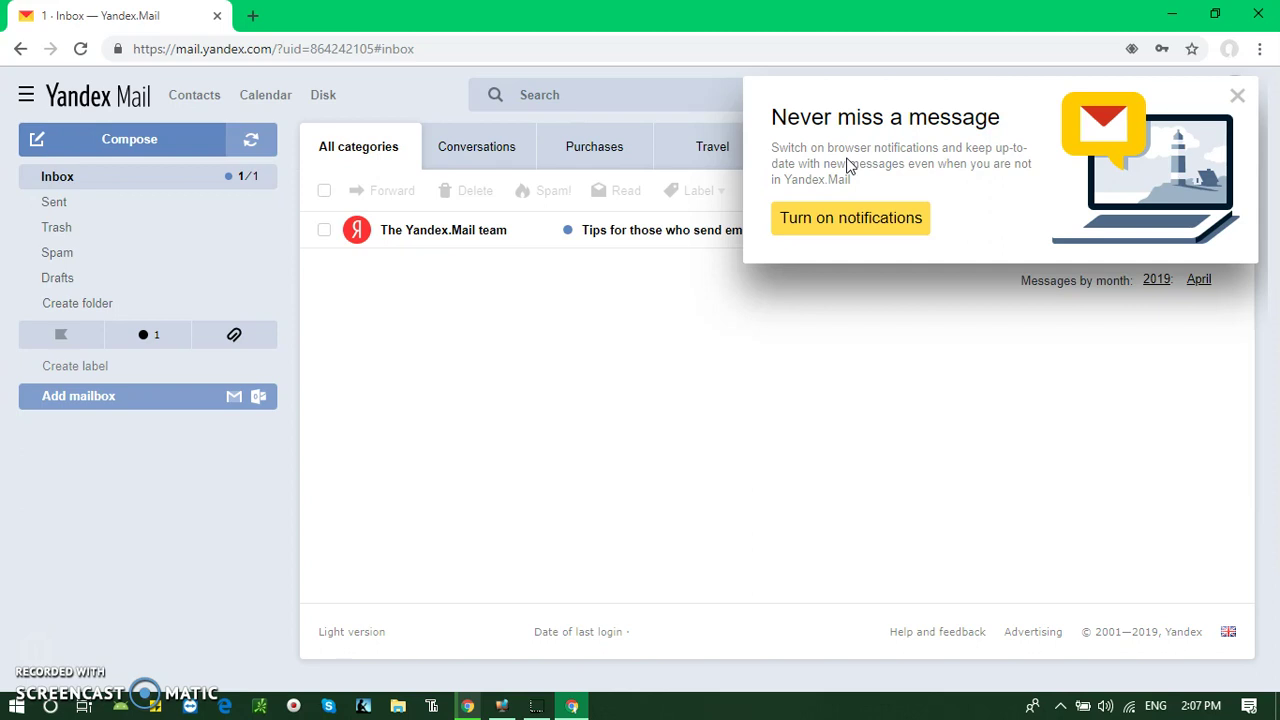
click(829, 216)
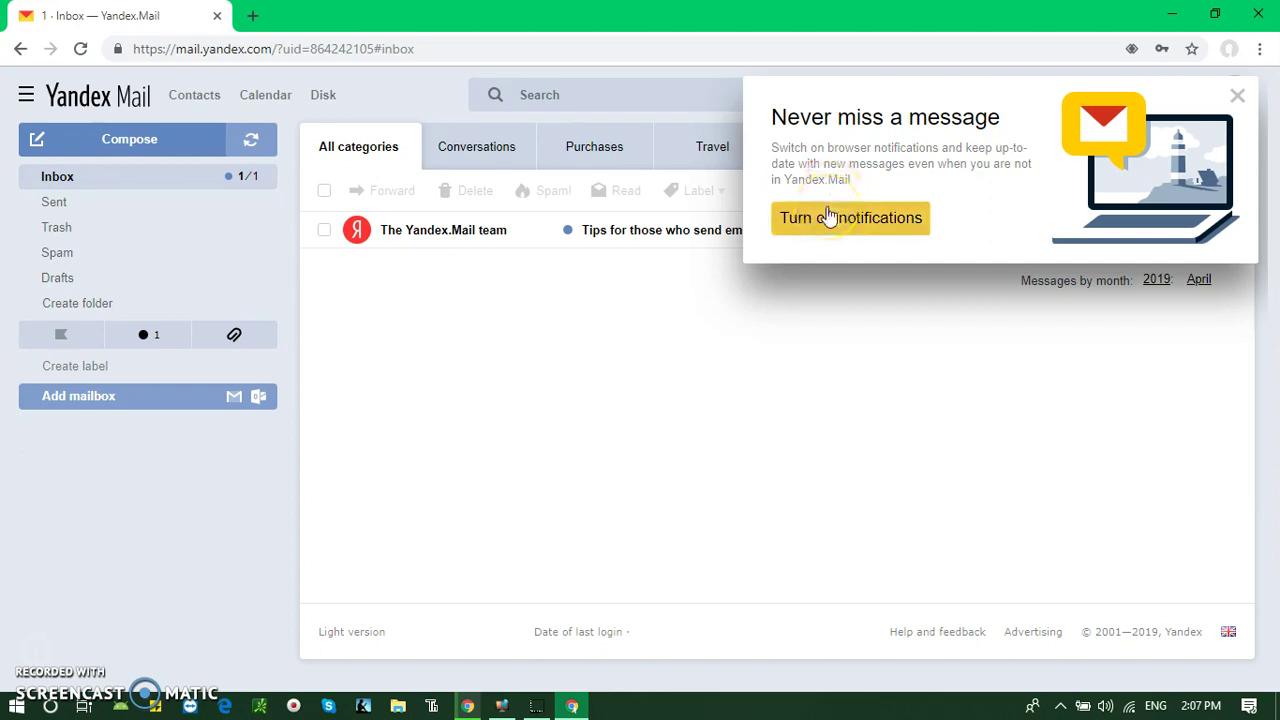
click(829, 216)
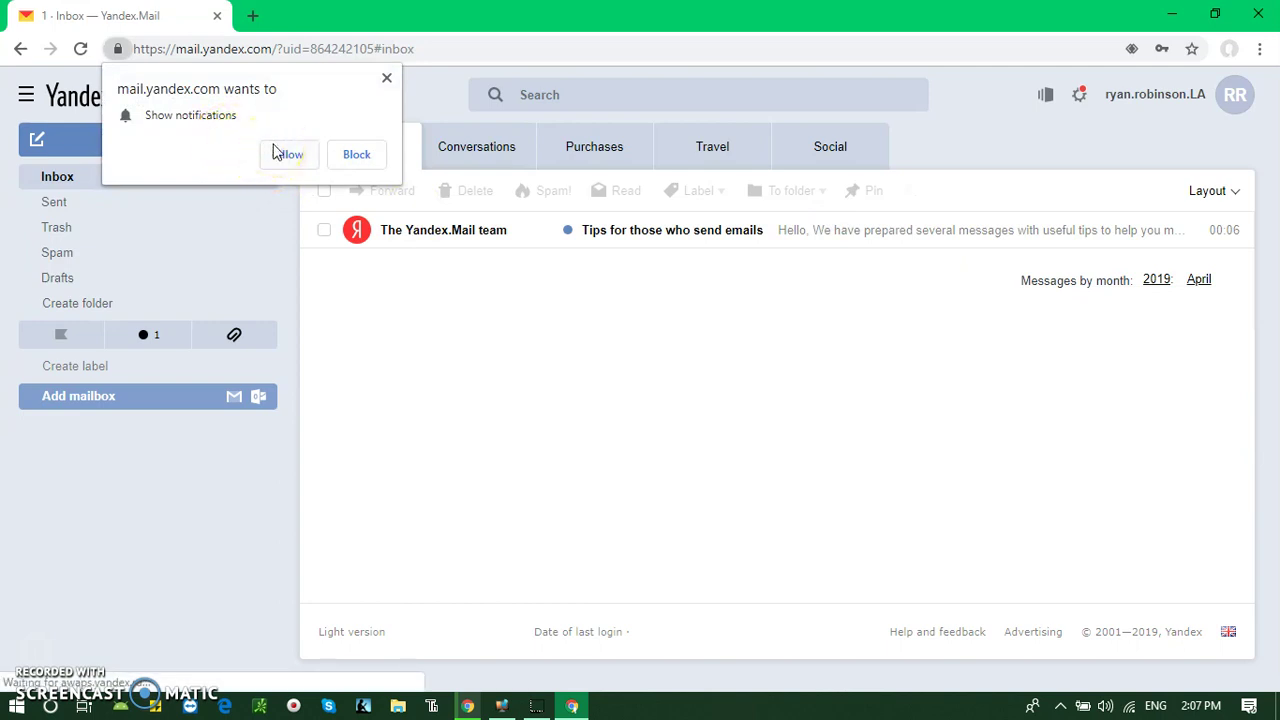
click(285, 154)
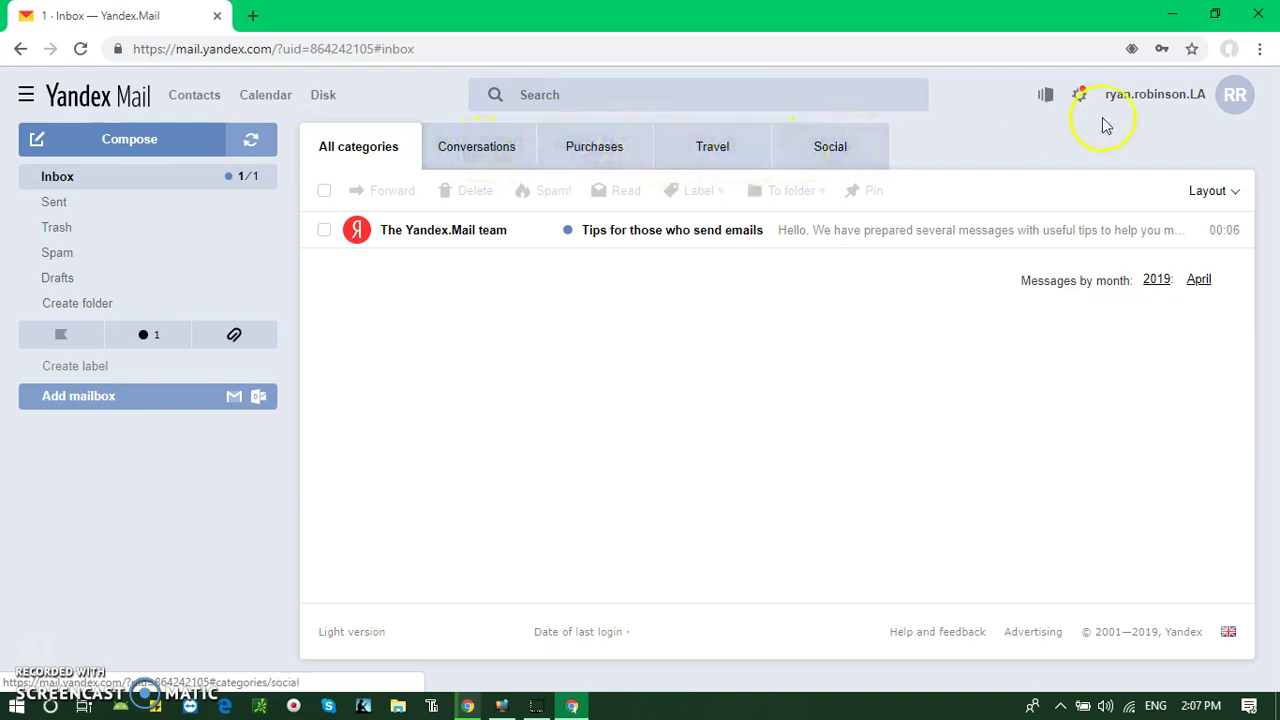
click(1150, 94)
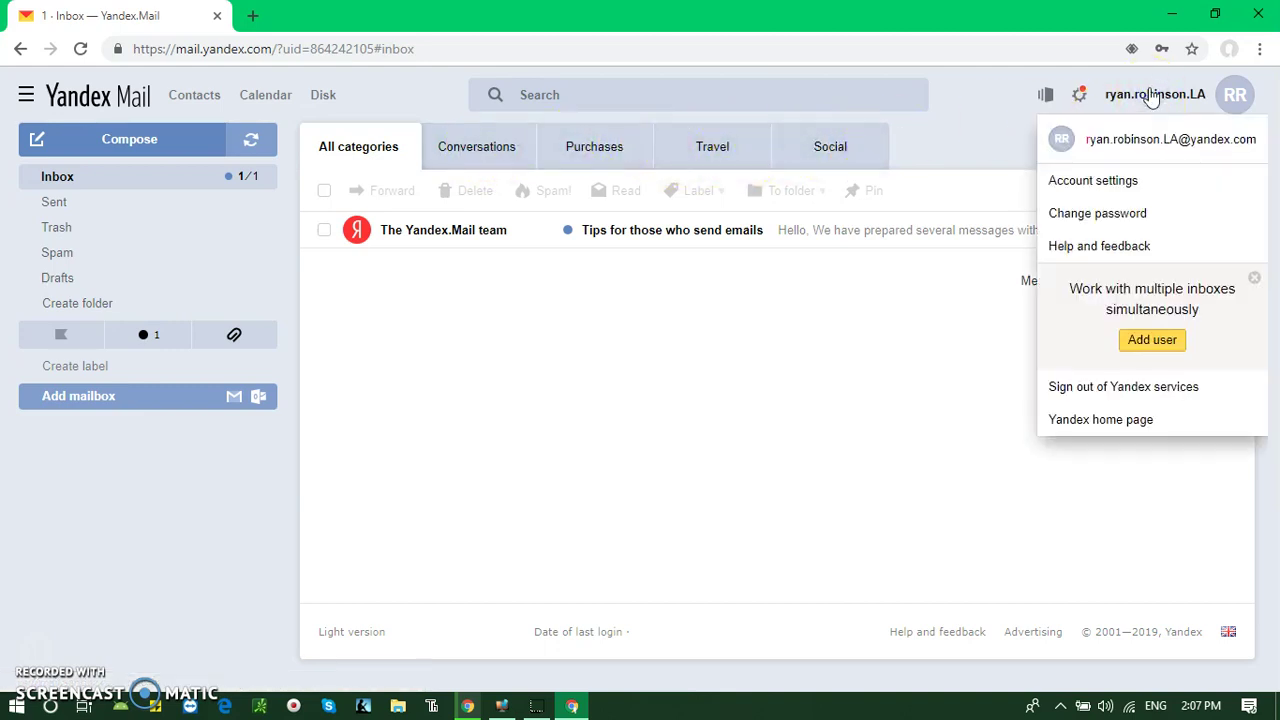
click(1093, 178)
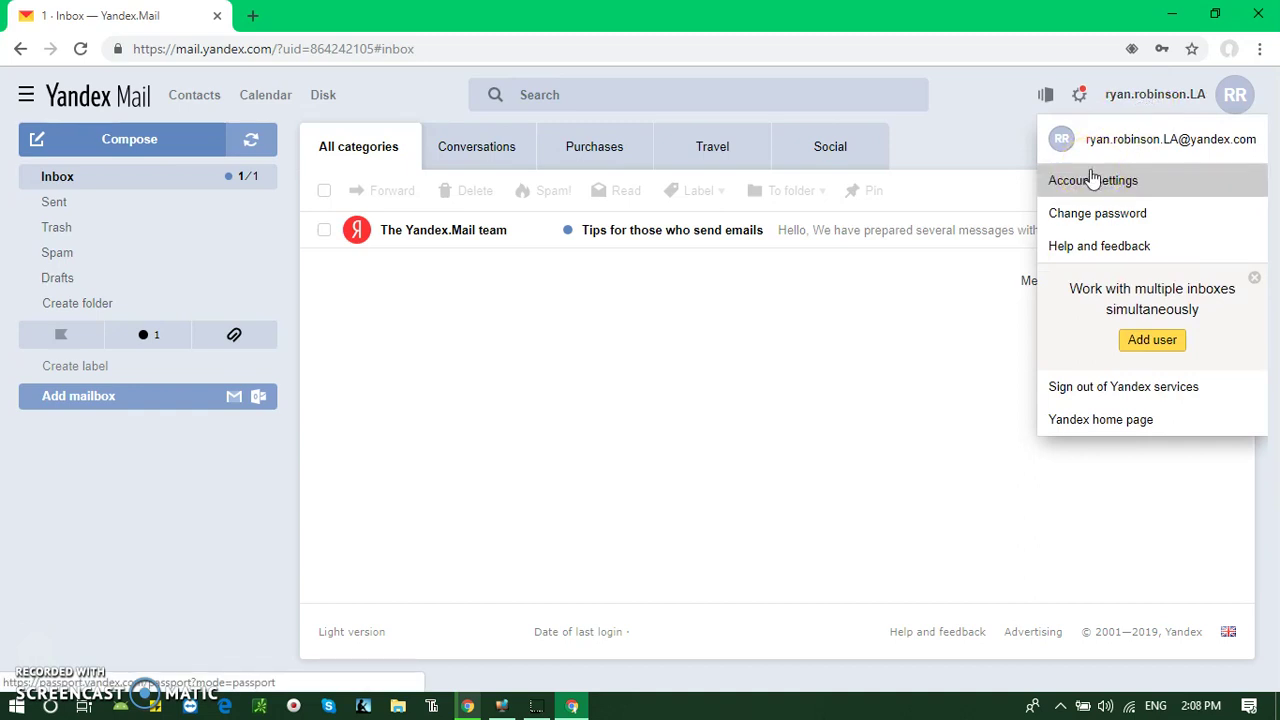
Open Account settings and browse the Passport profile rated at average protection
click(1093, 178)
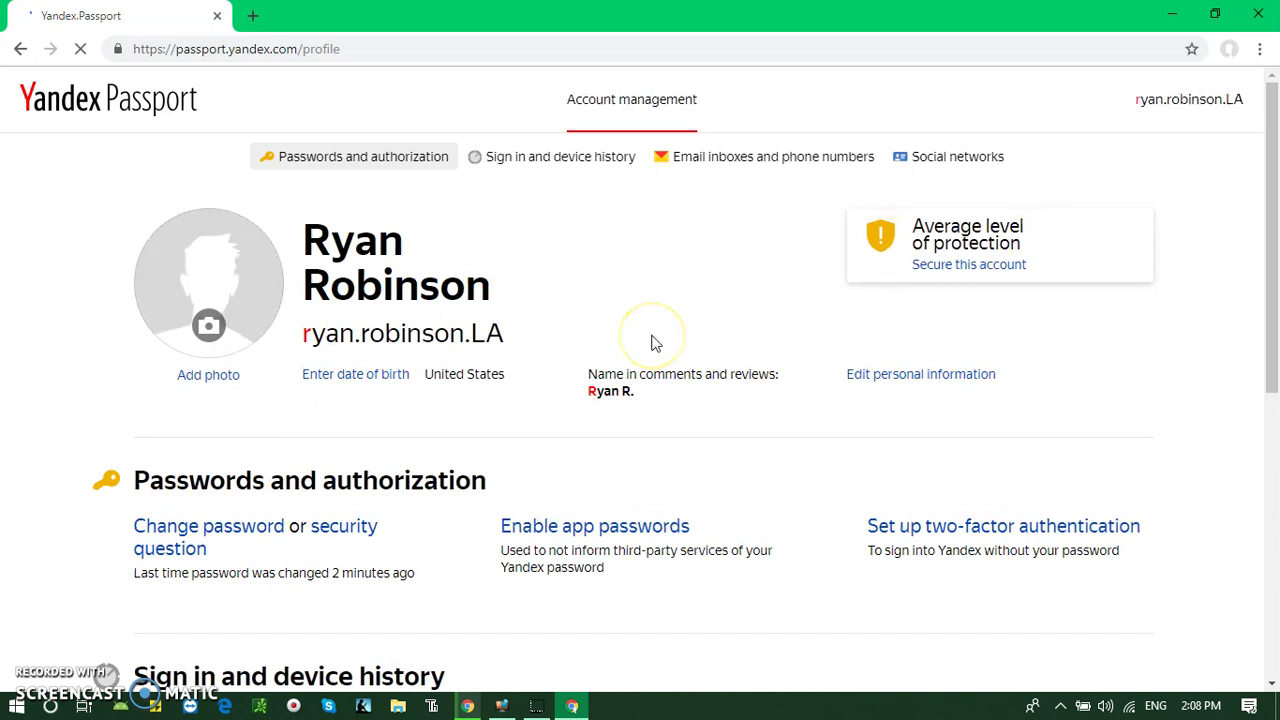
scroll(651, 343, down, 5)
scroll(651, 343, up, 3)
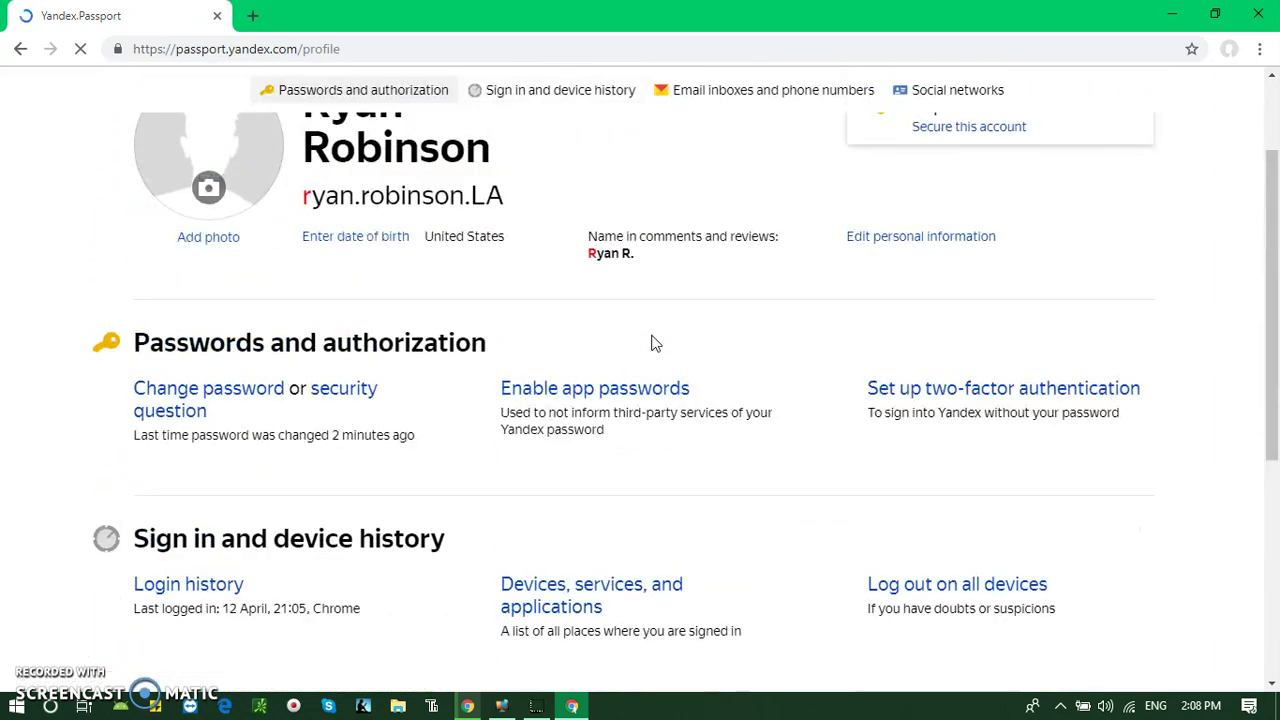
click(367, 460)
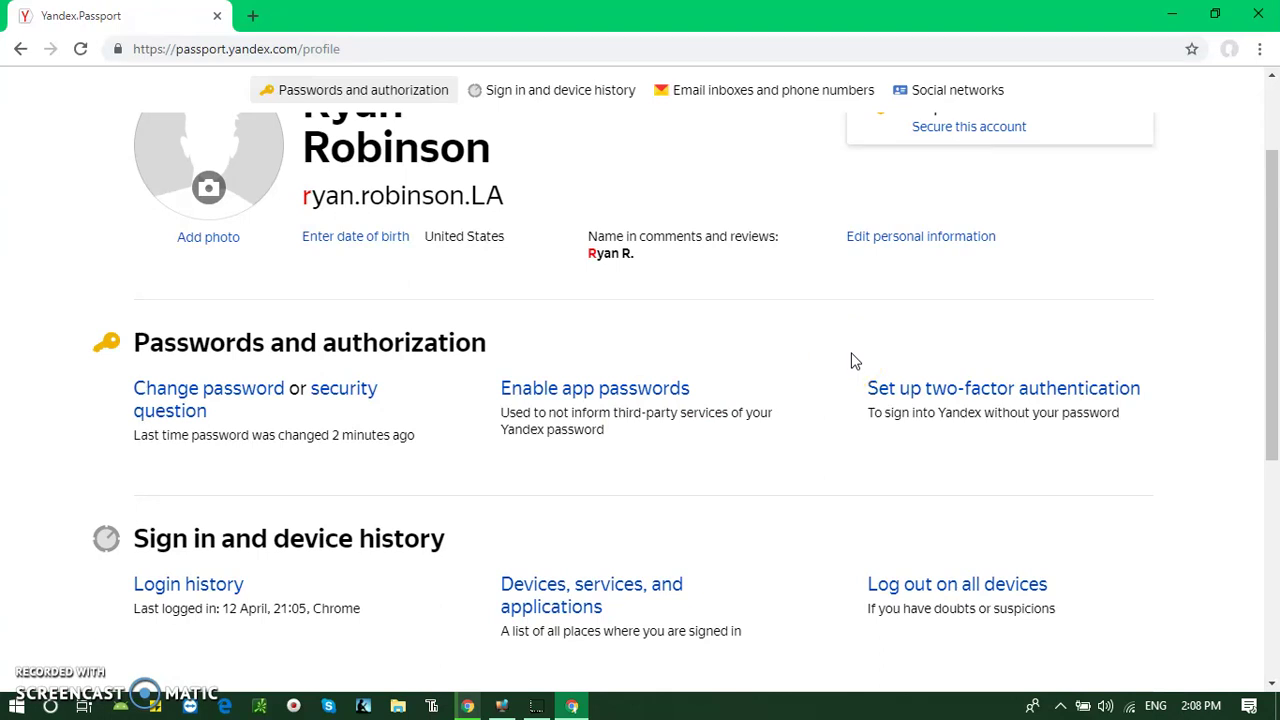
scroll(851, 361, up, 2)
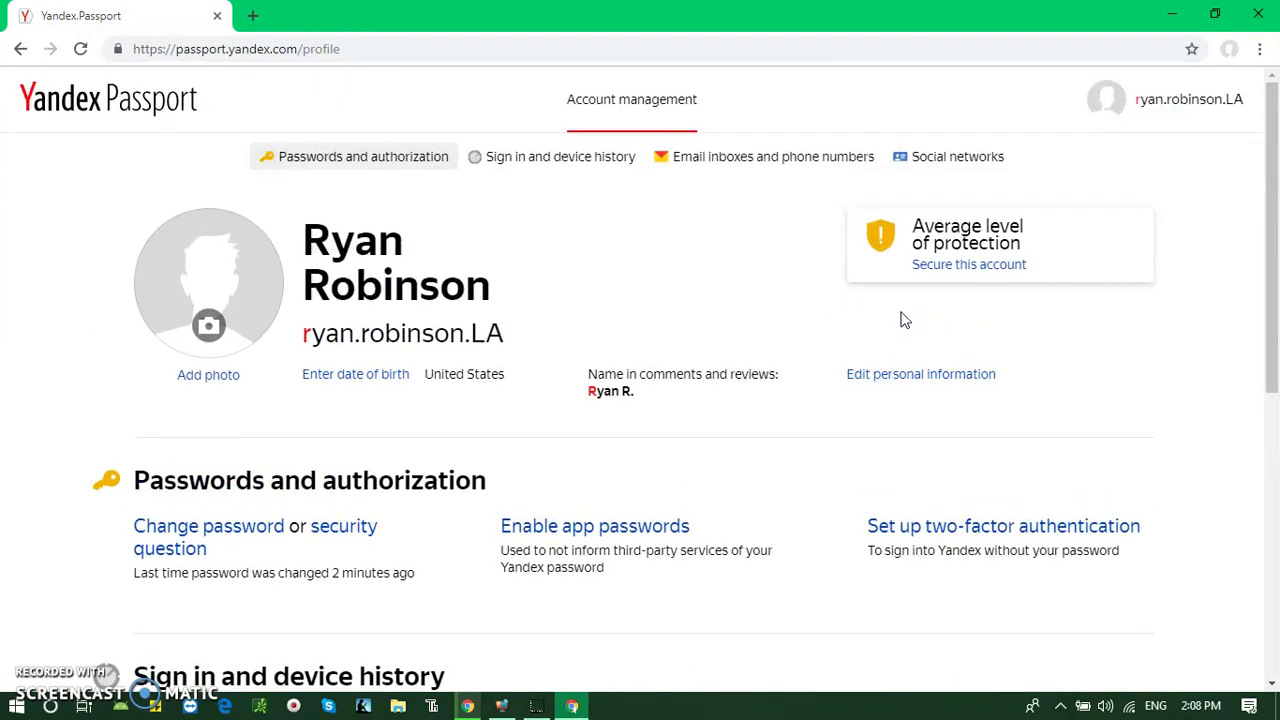
Open the account security page, expand the Password details, and reach the mobile number section
click(941, 265)
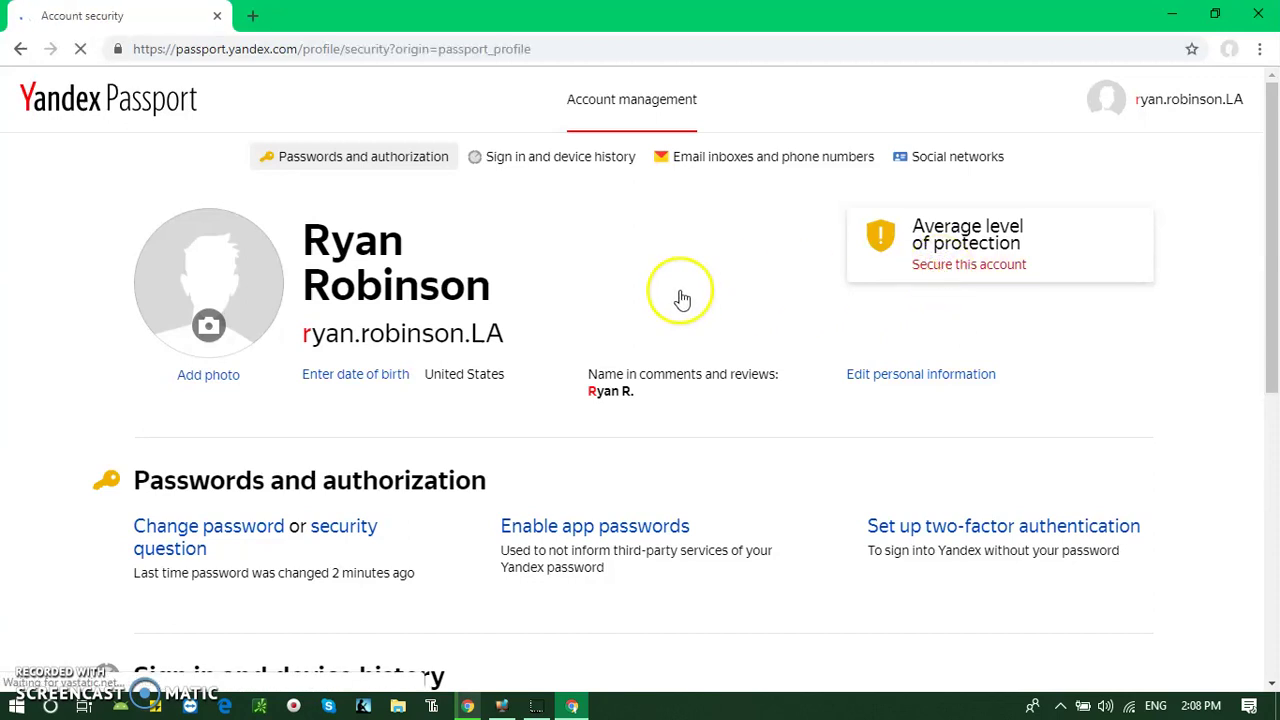
scroll(679, 298, down, 2)
click(517, 240)
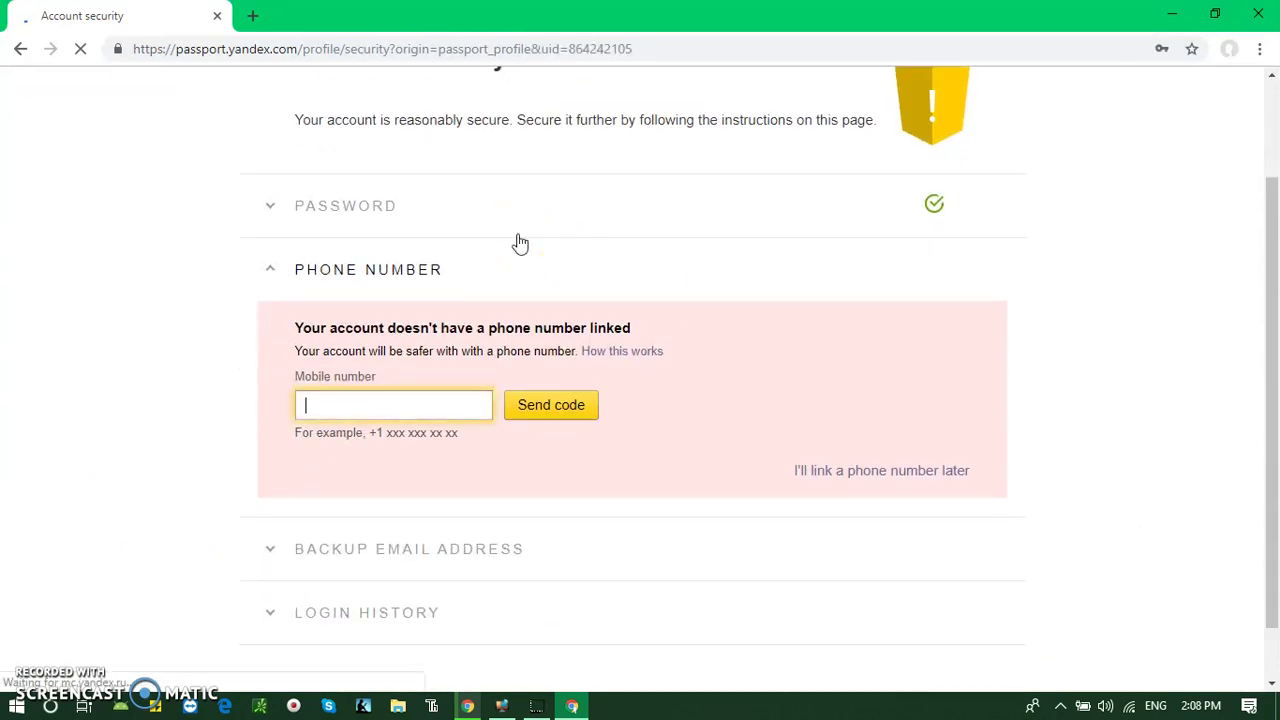
click(518, 241)
scroll(520, 243, down, 2)
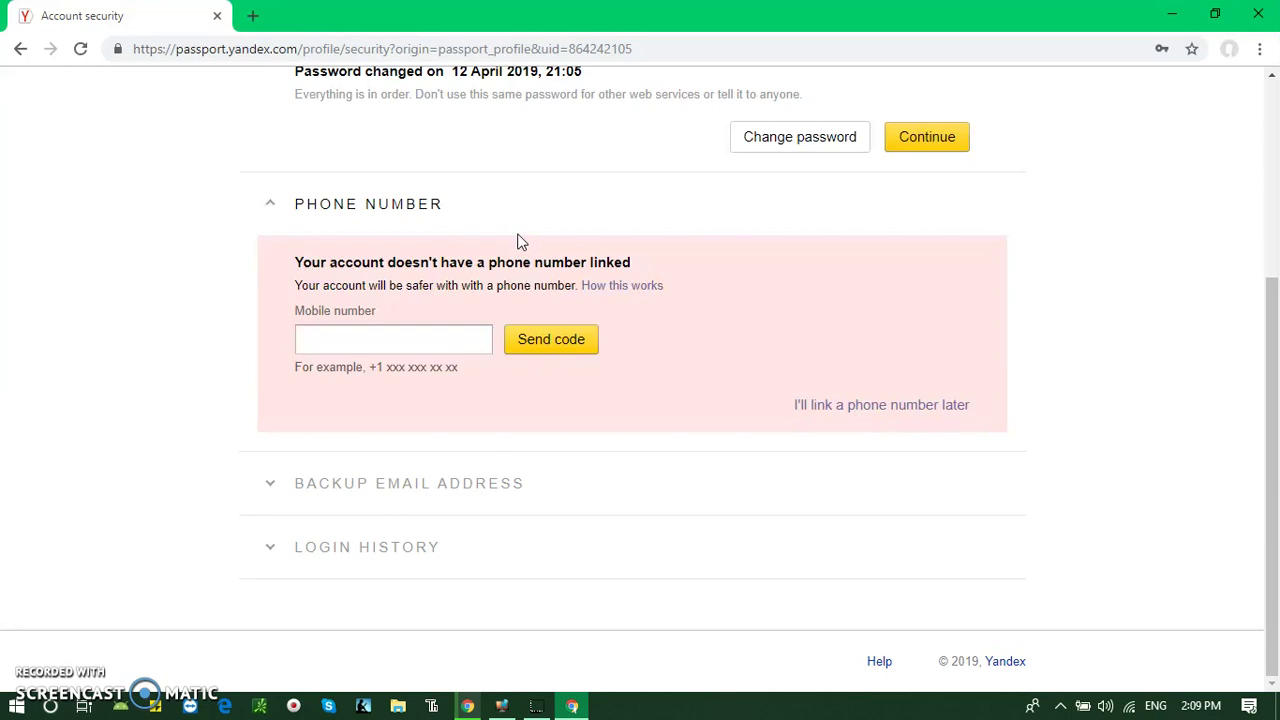
click(400, 347)
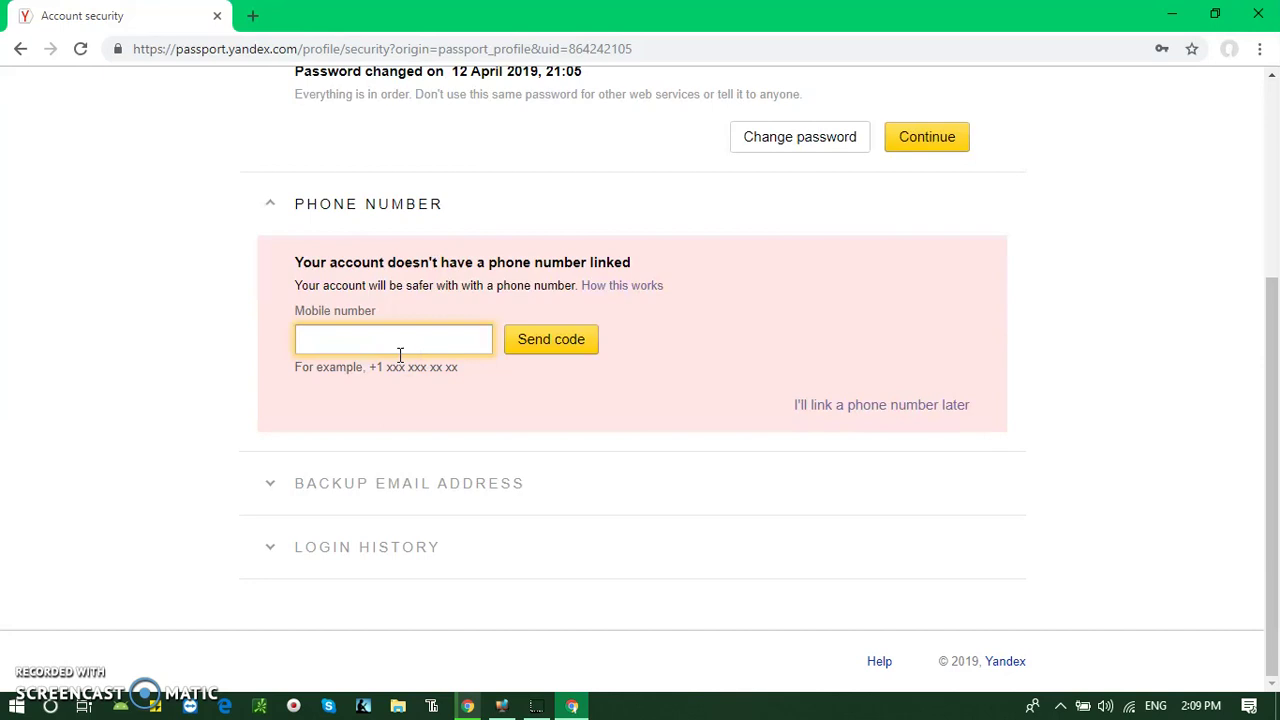
click(383, 338)
click(348, 250)
In a new tab, search Google for smsreceivefree and open SMSReceiveFree.com
click(254, 12)
text(sm)
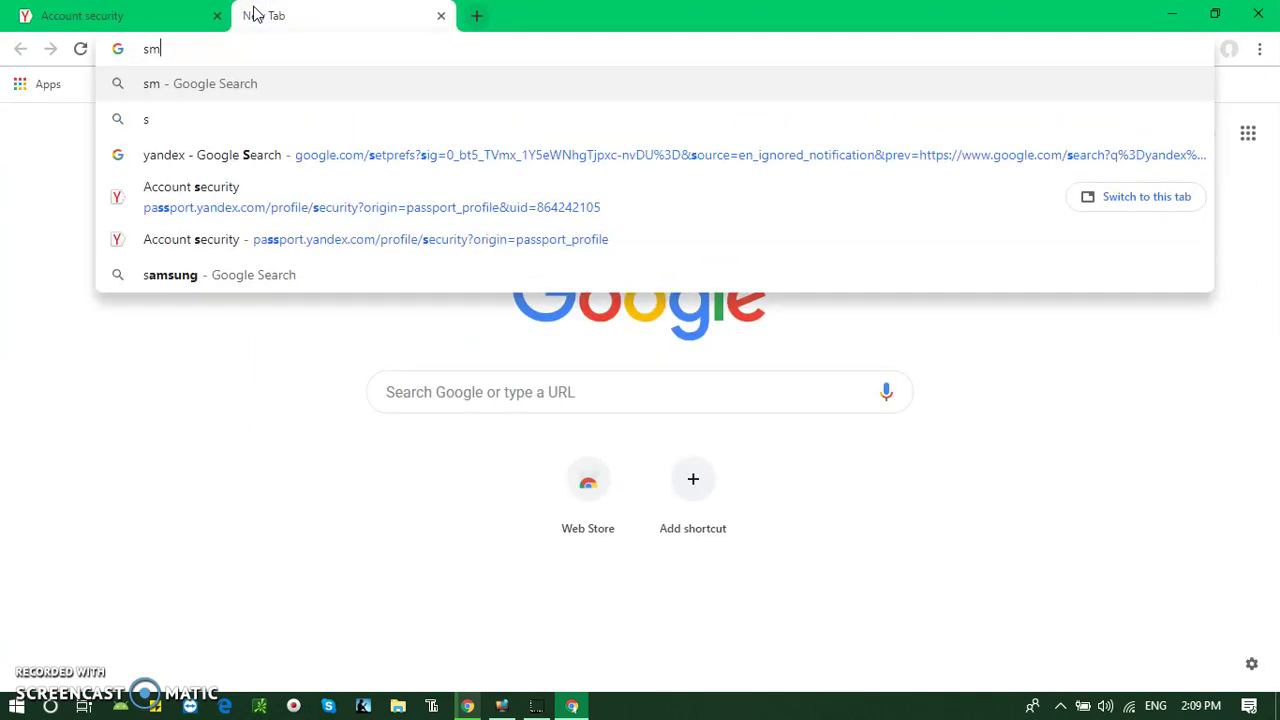
text(sre)
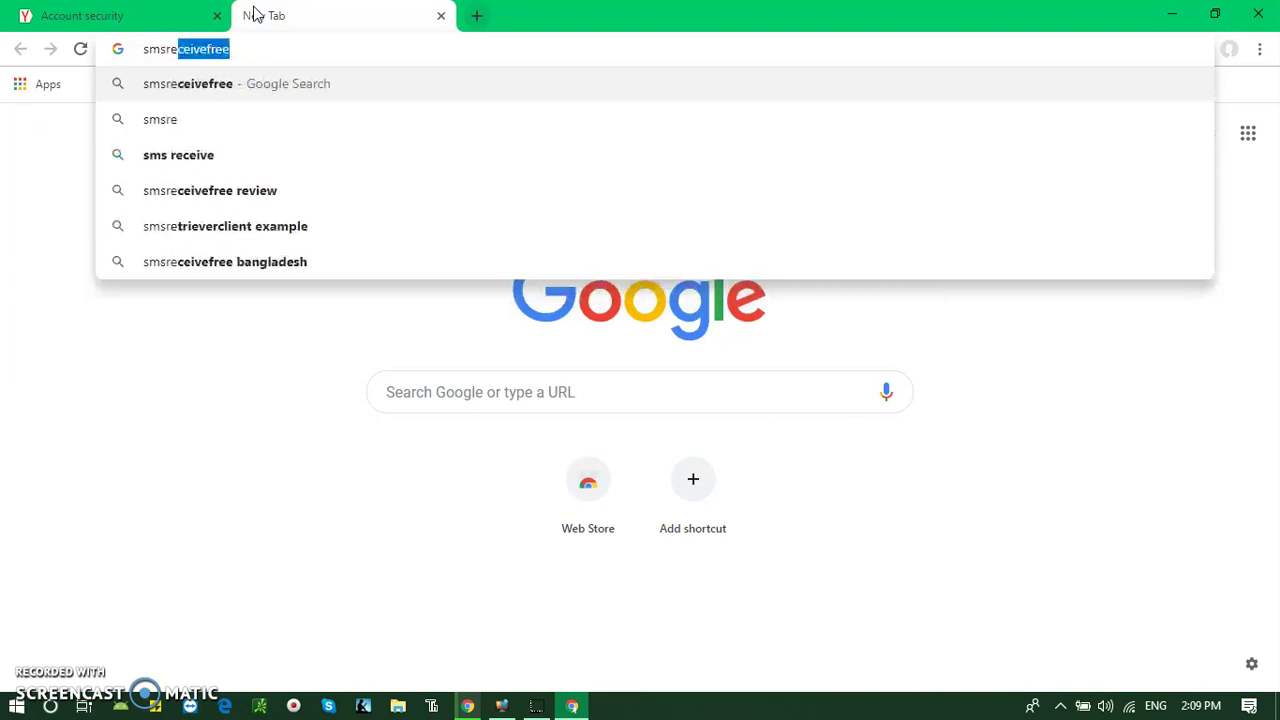
key(Return)
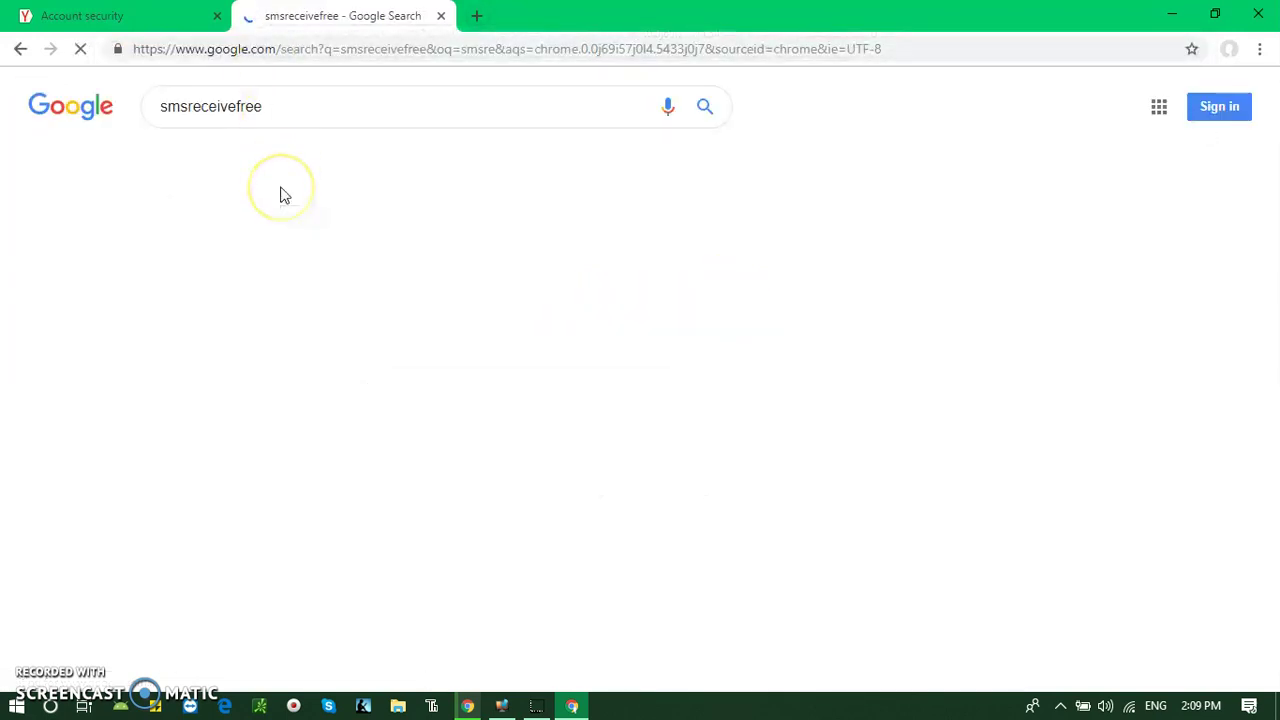
click(255, 240)
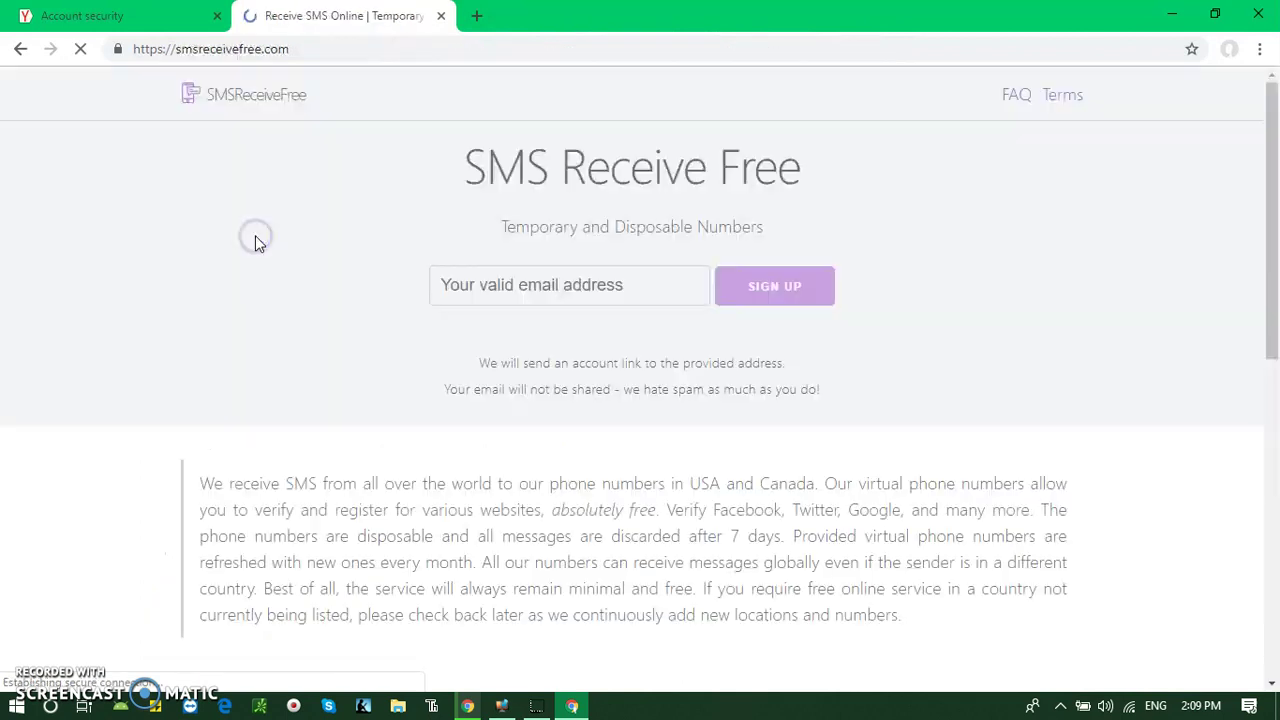
Return to the Yandex tab and load mail.yandex.com
key(ctrl+shift+Tab)
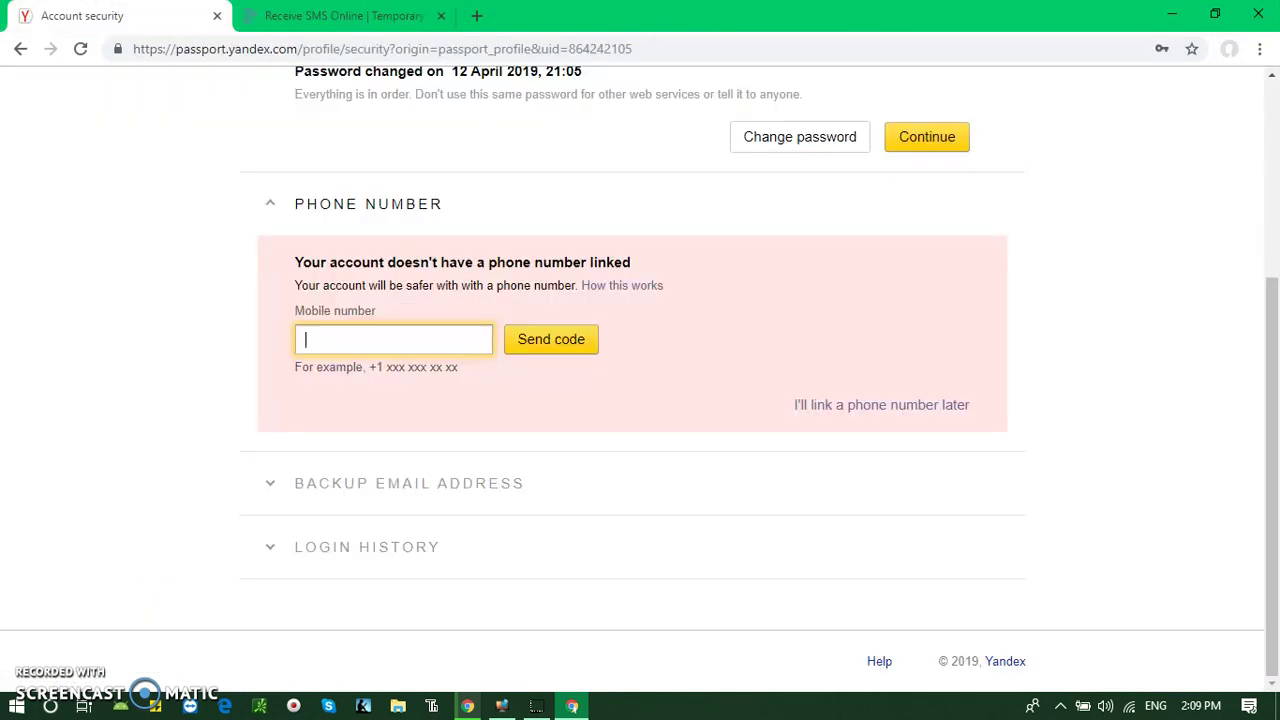
scroll(600, 223, up, 3)
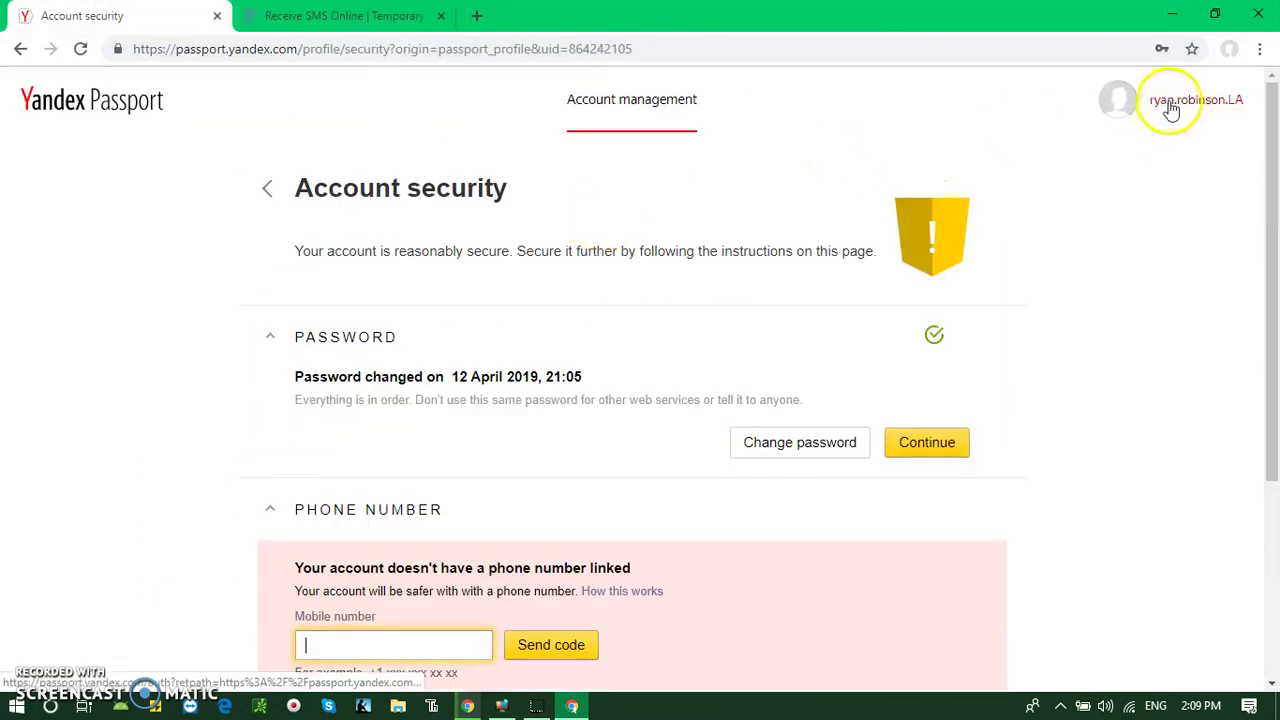
click(266, 188)
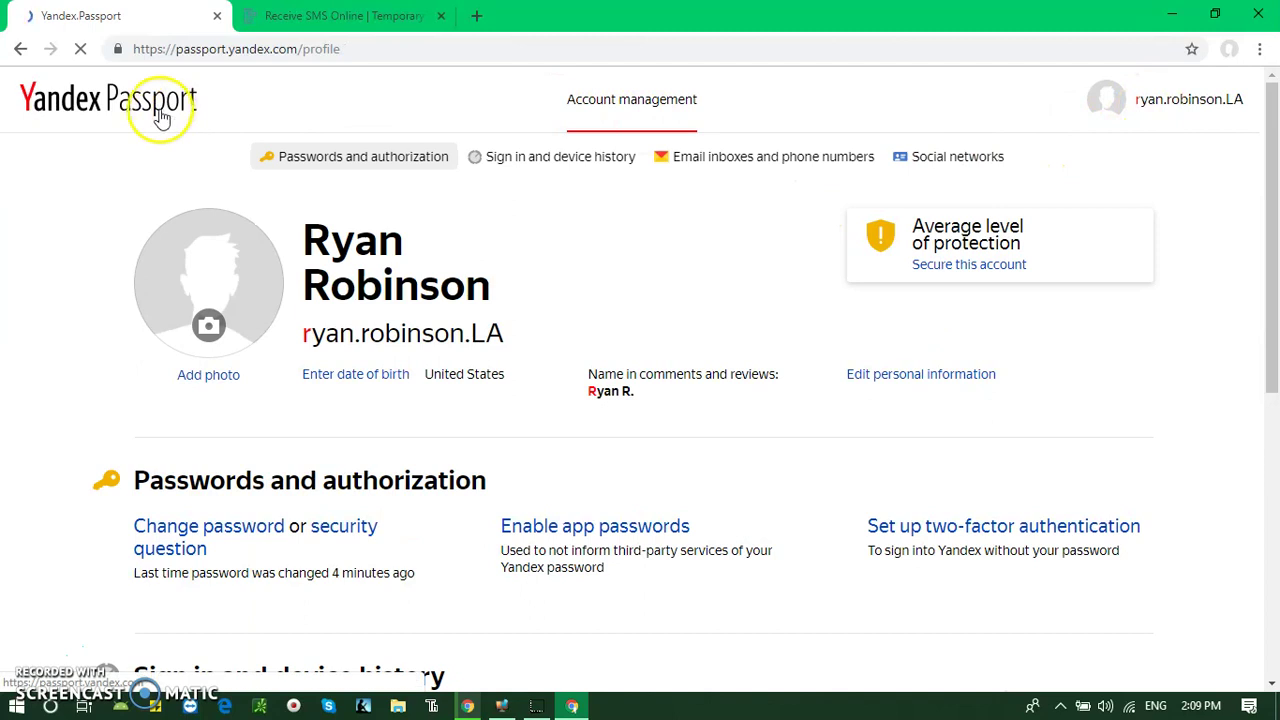
click(265, 49)
text(mail.yandex.com)
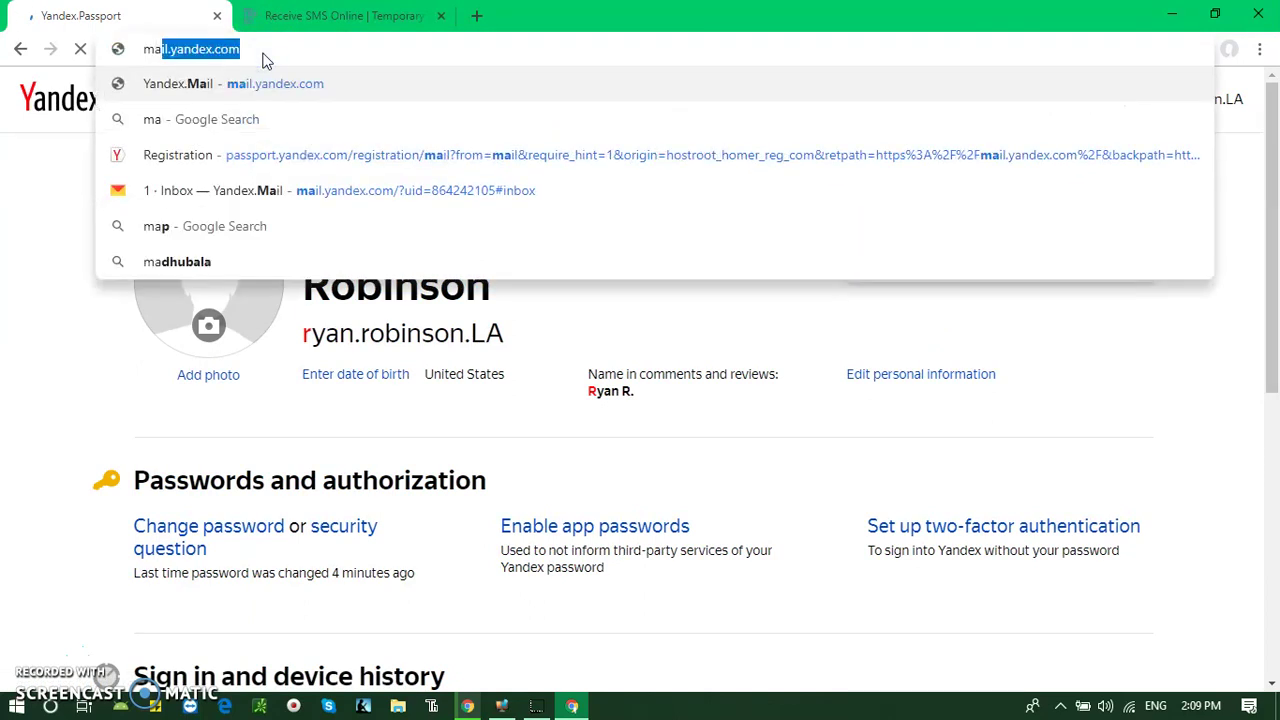
key(Return)
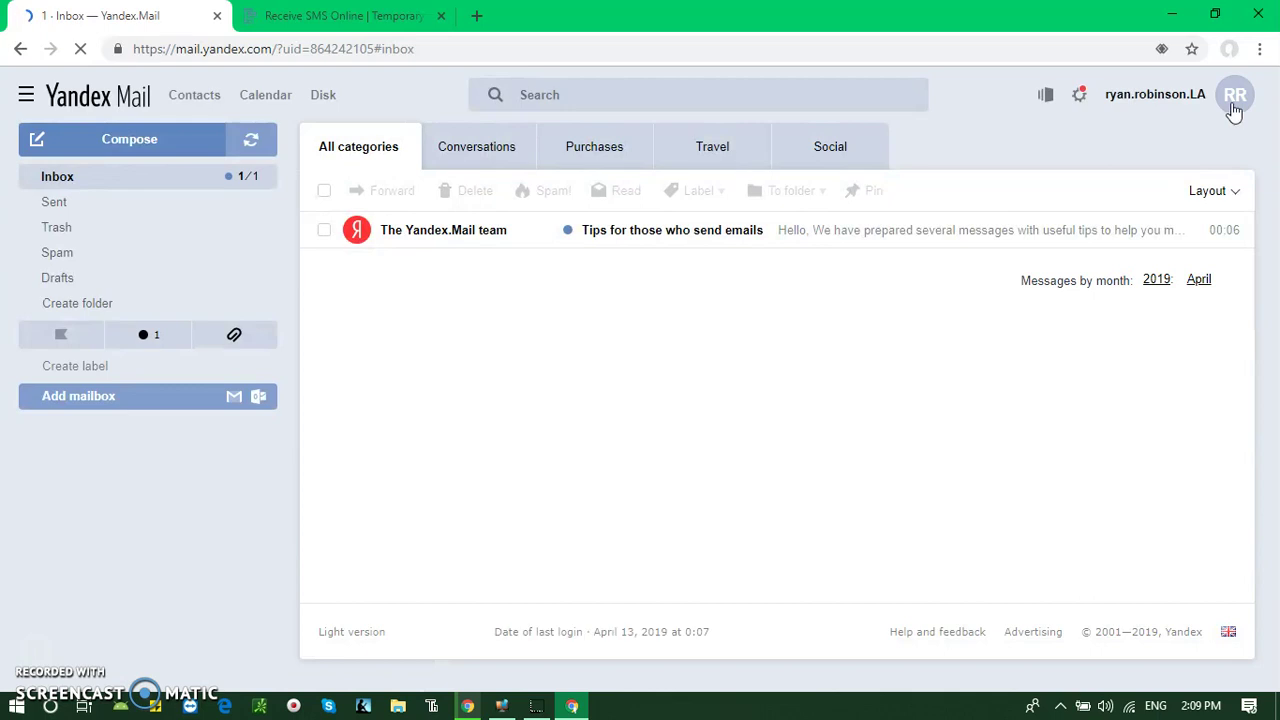
Copy the account's e-mail address from the avatar menu and paste it into the SMS Receive Free sign-up field
click(1234, 96)
drag(1256, 139, 1088, 145)
key(ctrl+c)
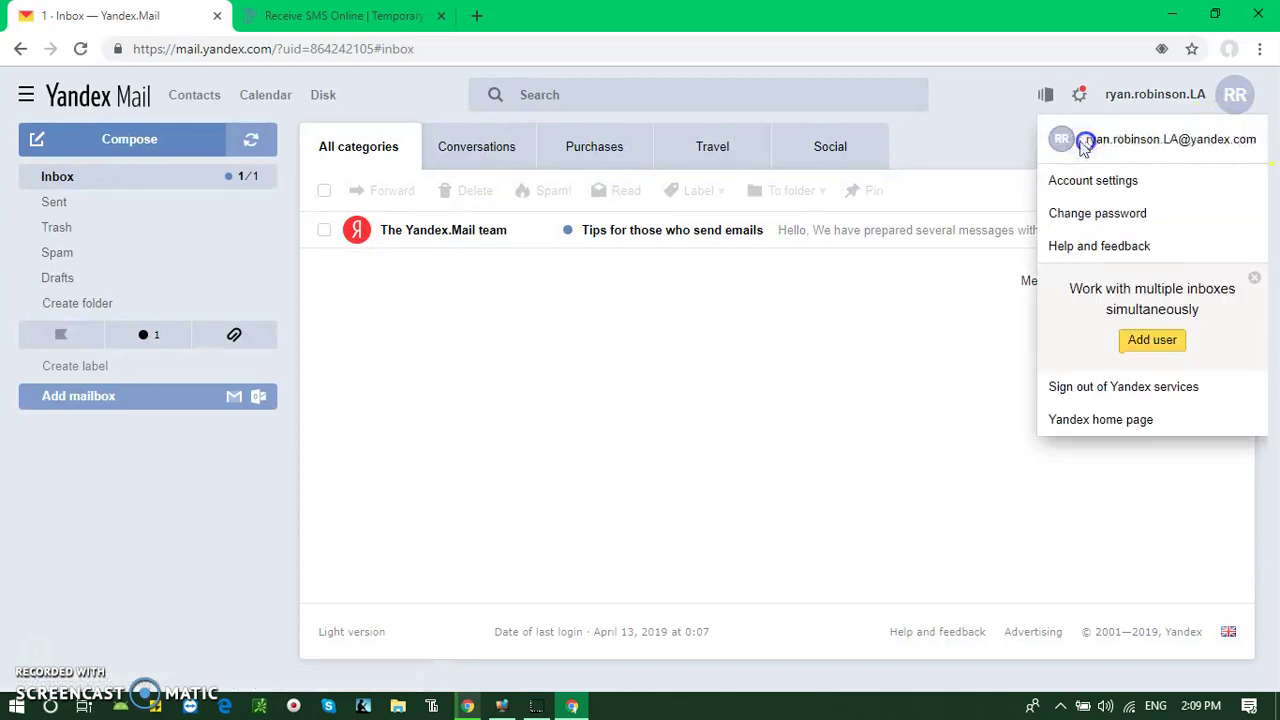
click(340, 15)
click(489, 275)
key(ctrl+v)
Submit the SMS Receive Free sign-up and refresh the Yandex inbox repeatedly for its email
click(738, 290)
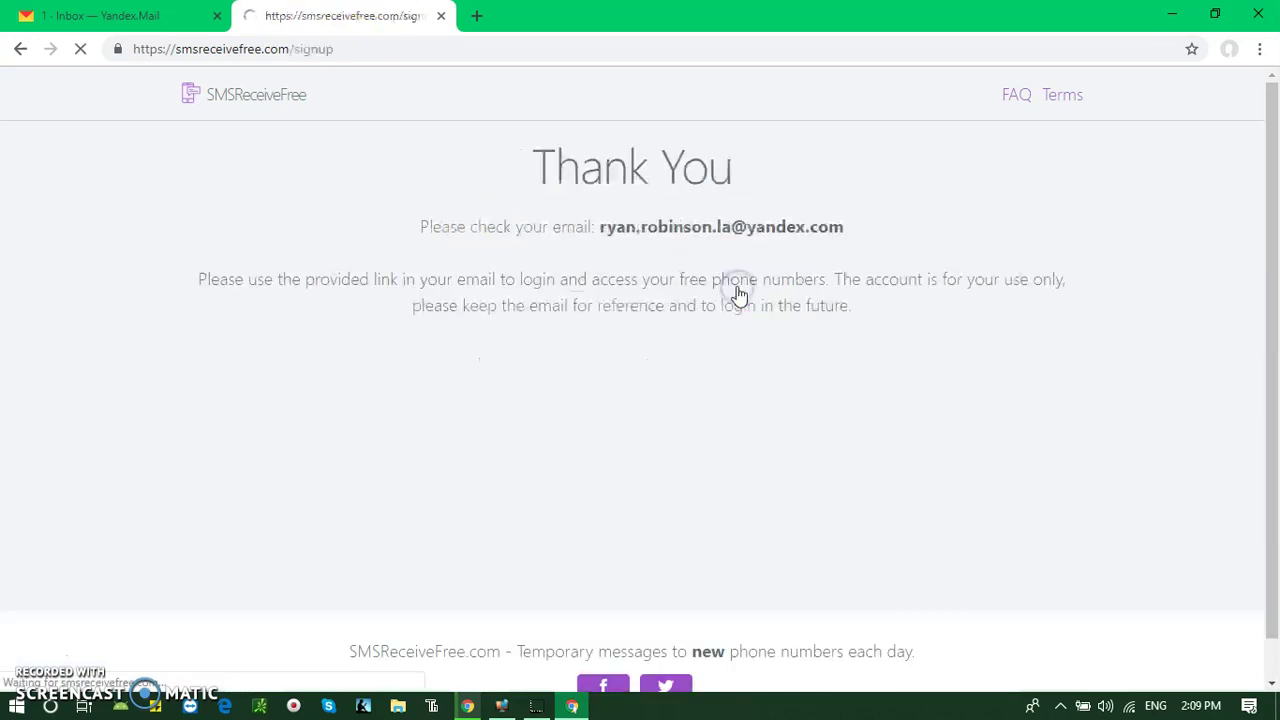
click(112, 12)
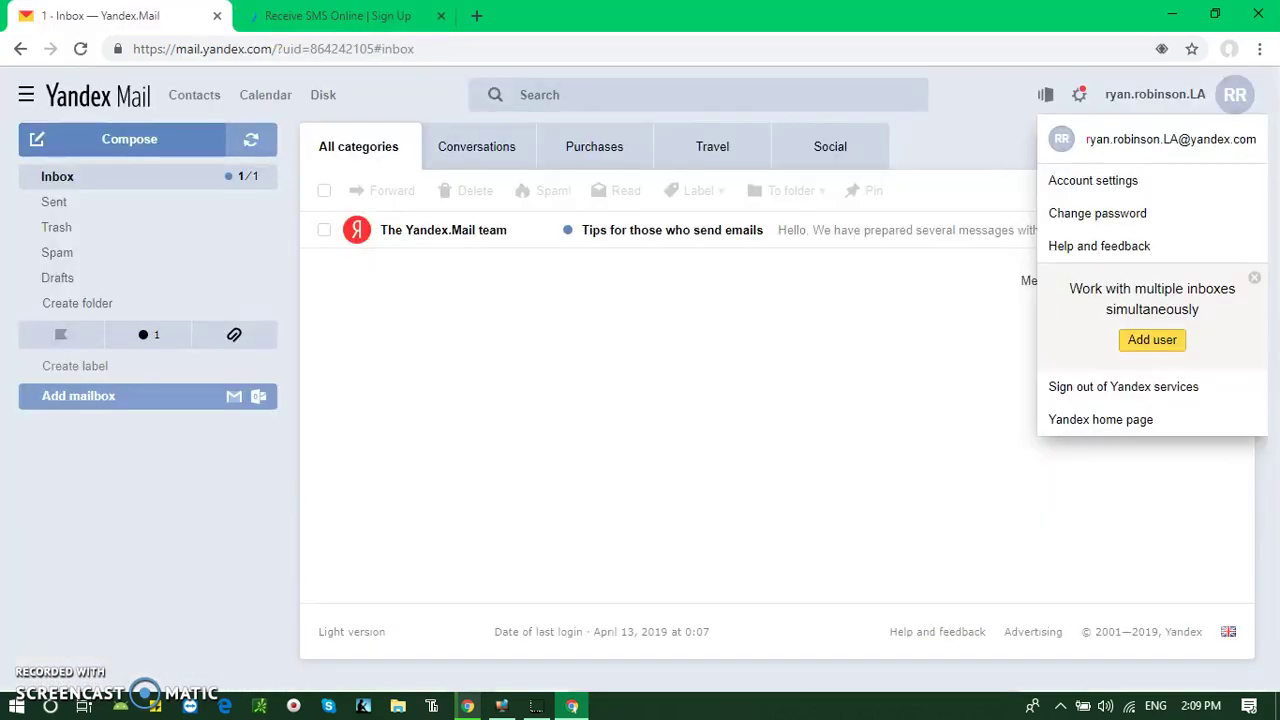
click(253, 142)
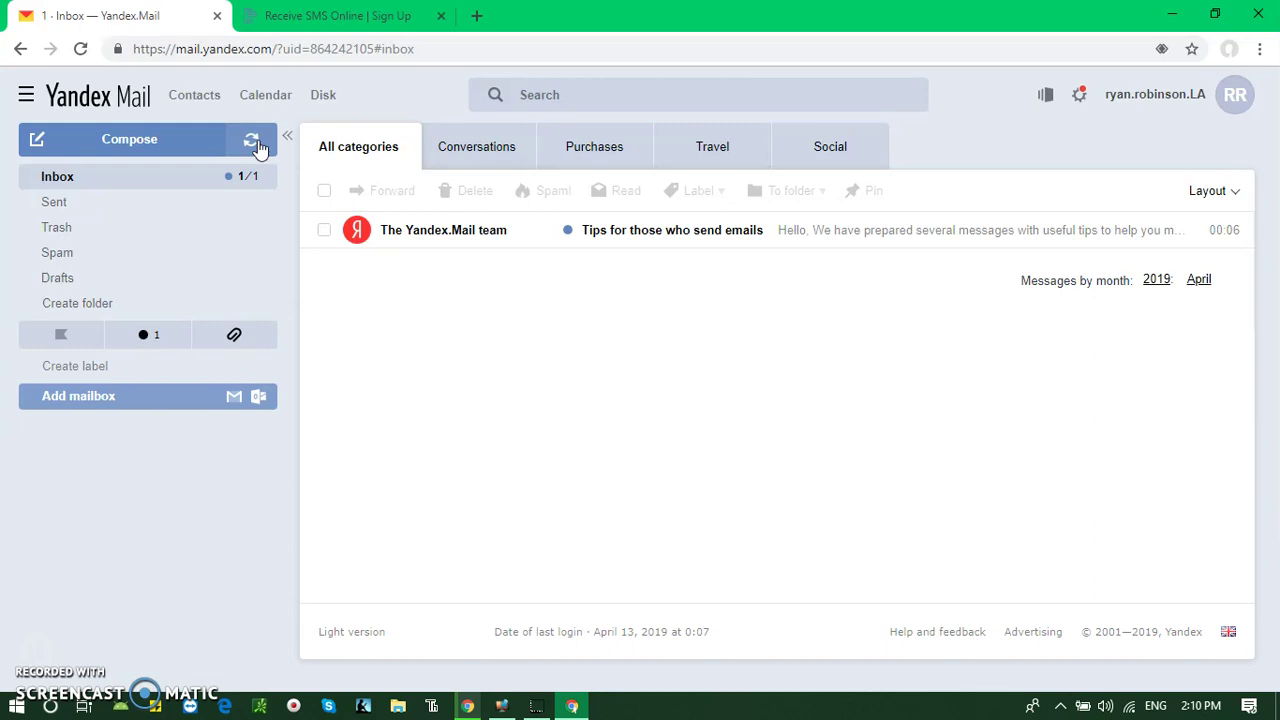
click(256, 144)
click(256, 144)
click(256, 144)
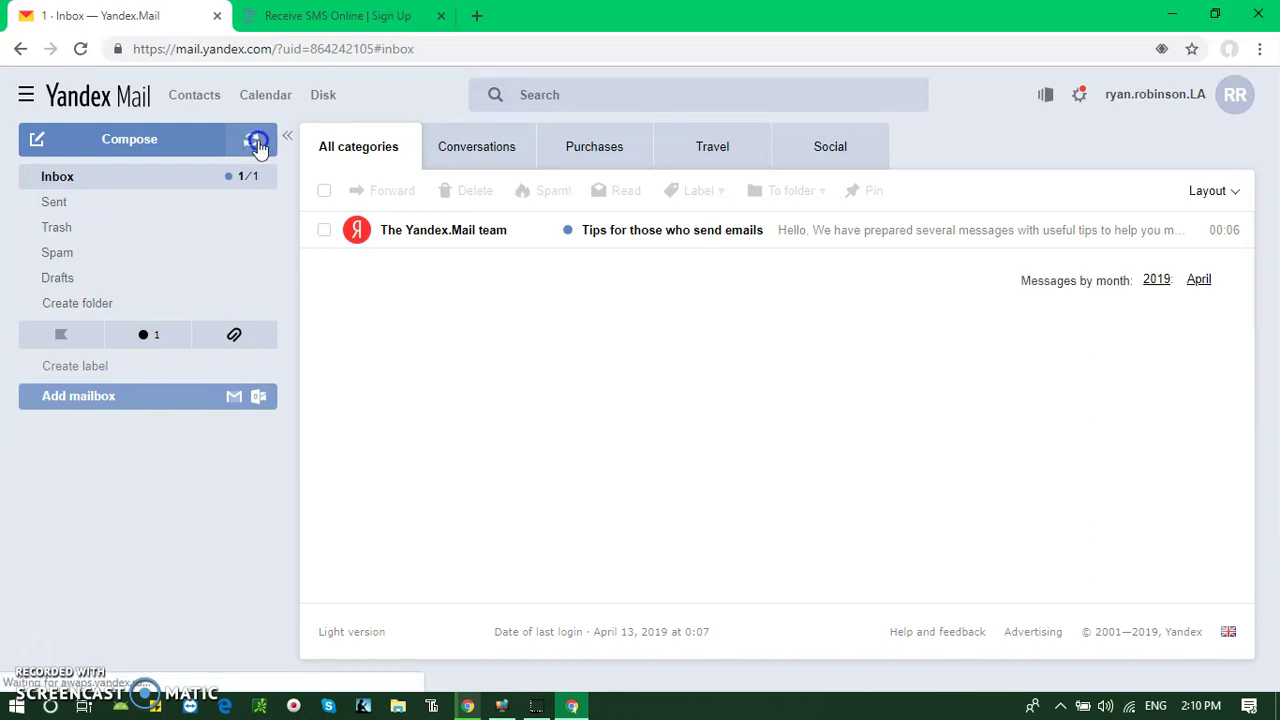
Check the Spam folder for the sign-up email, then return to the Inbox
click(95, 252)
click(256, 144)
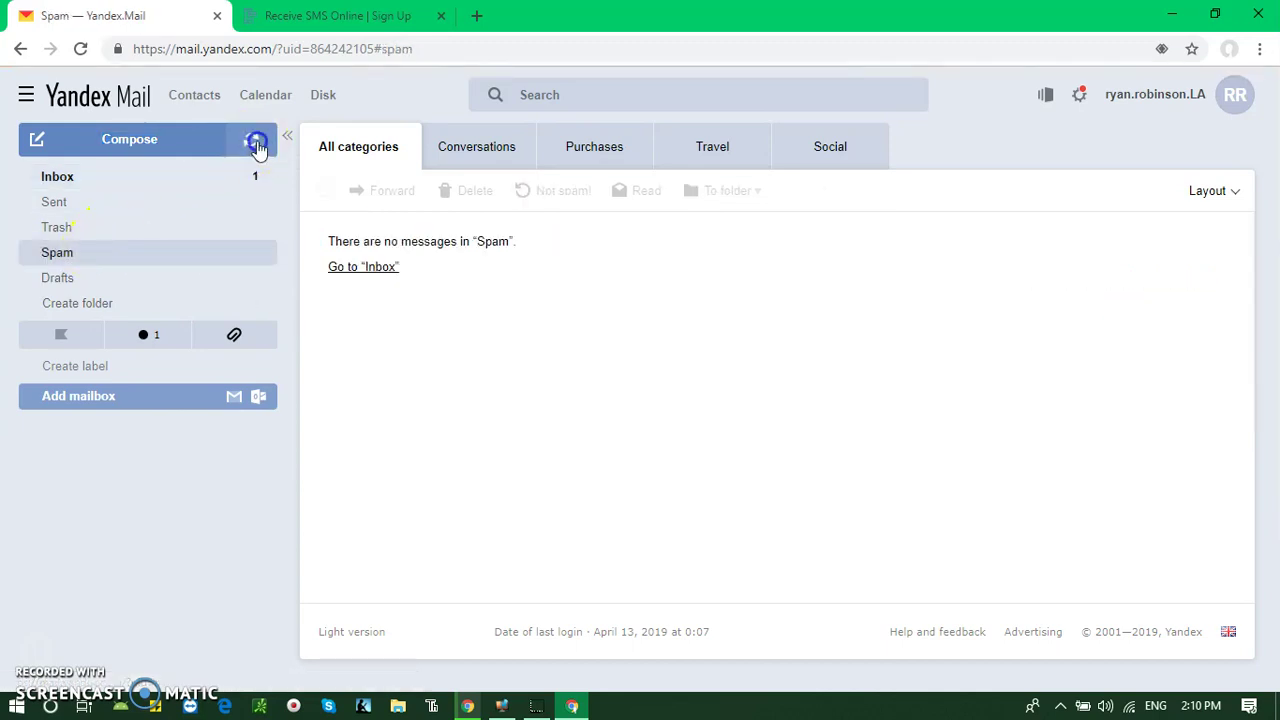
click(121, 197)
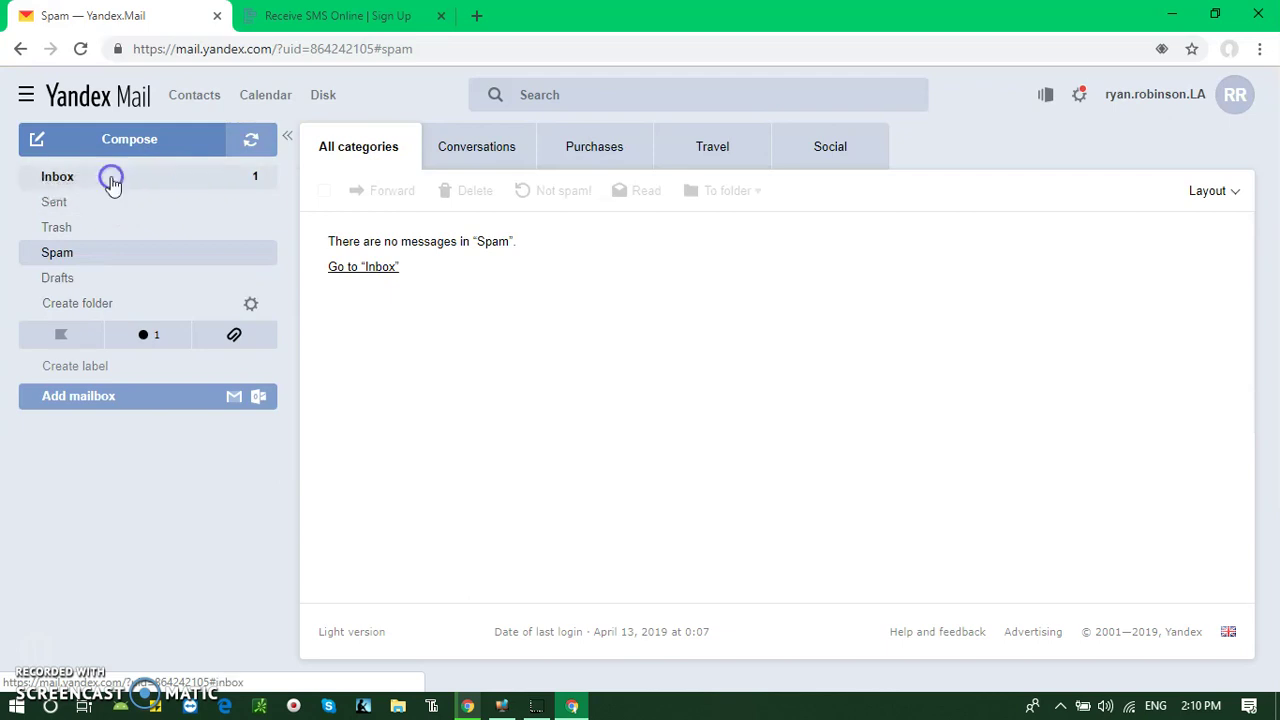
click(111, 180)
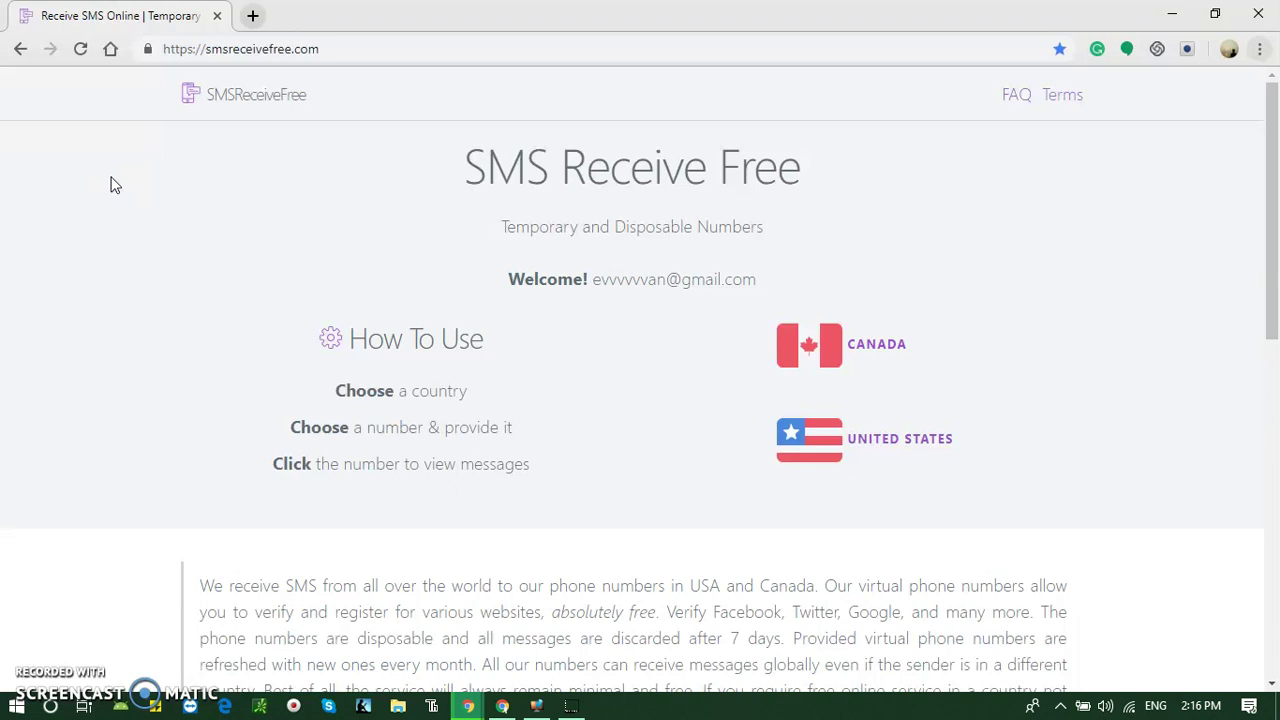
Bring up the list of United States temporary numbers on SMS Receive Free
click(332, 188)
click(778, 222)
click(819, 438)
scroll(511, 305, down, 2)
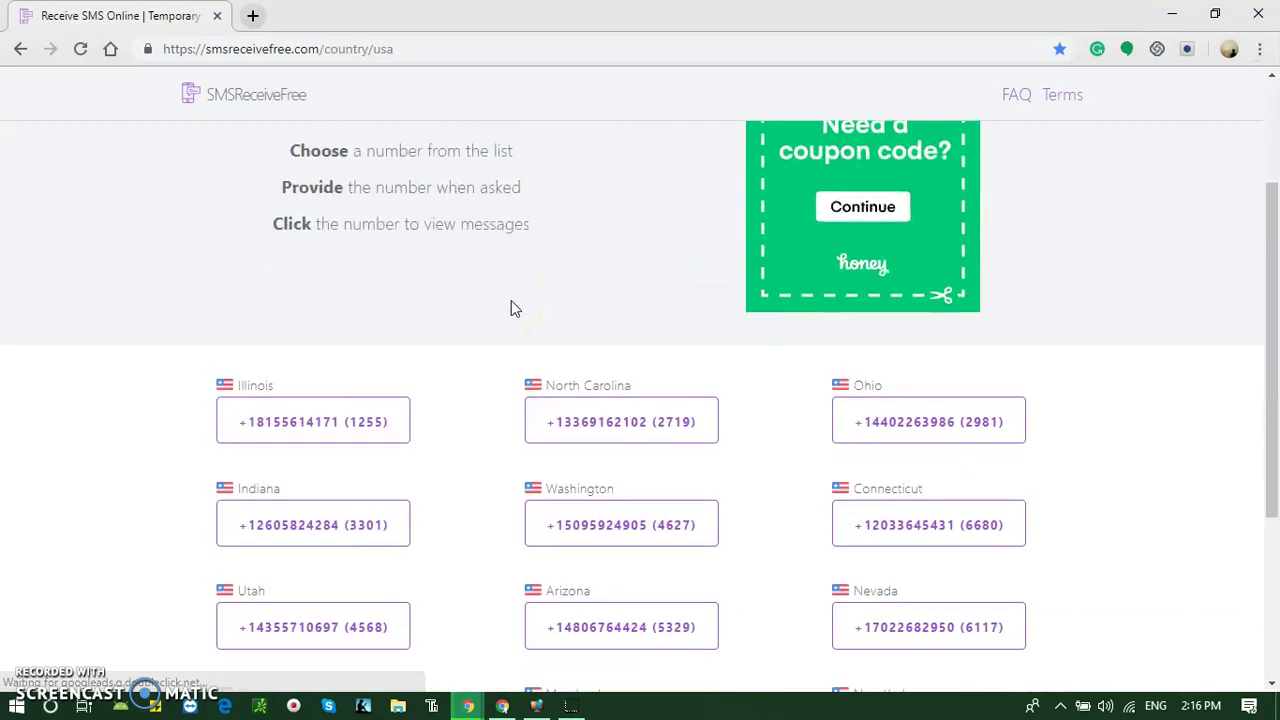
scroll(511, 305, down, 3)
scroll(511, 305, up, 1)
scroll(511, 307, up, 1)
scroll(511, 307, down, 1)
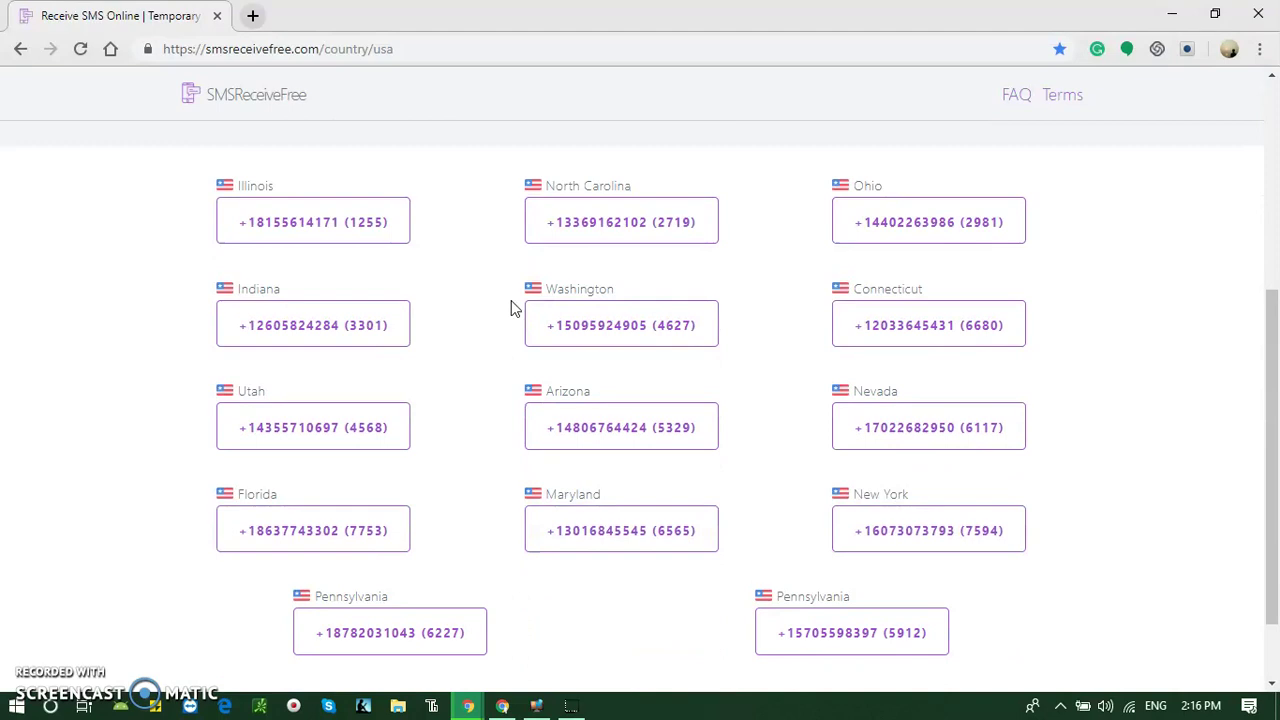
Open the Indiana number's message page and copy its phone number
click(365, 325)
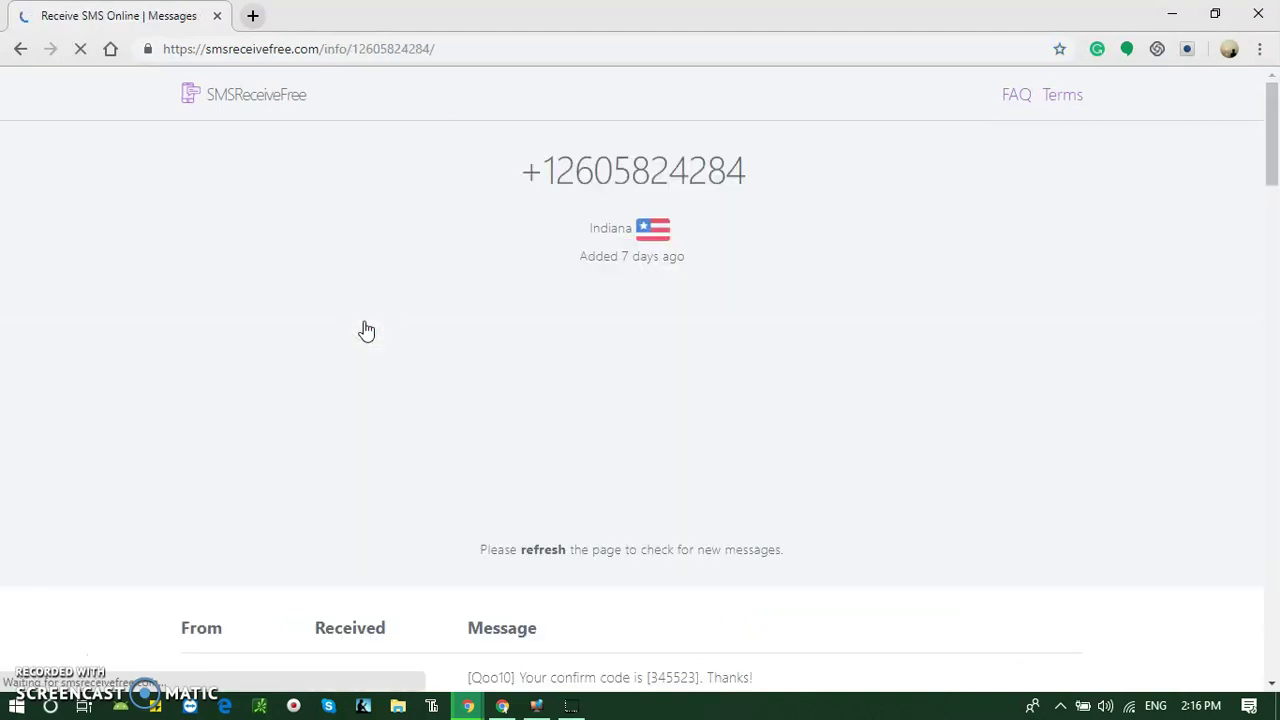
click(557, 171)
drag(745, 163, 520, 163)
key(ctrl+c)
click(525, 163)
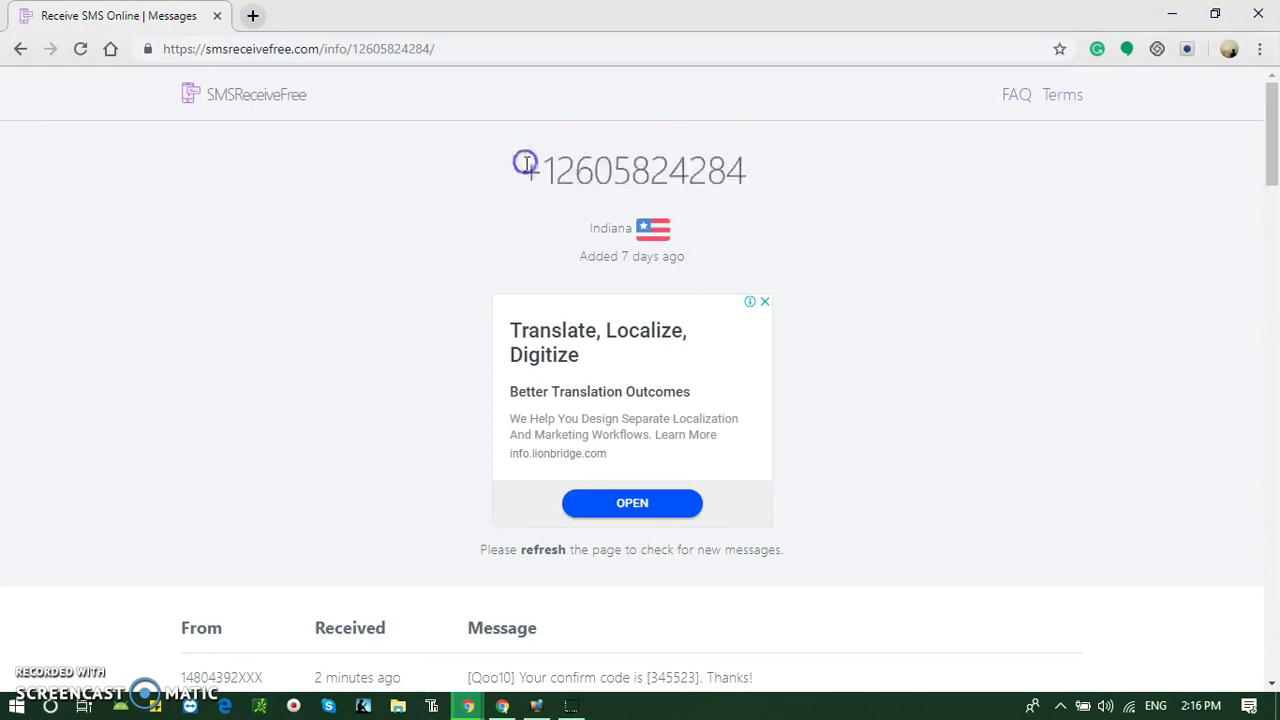
Back in Yandex Mail, go to Account settings from the avatar menu and scroll the Passport profile
click(502, 706)
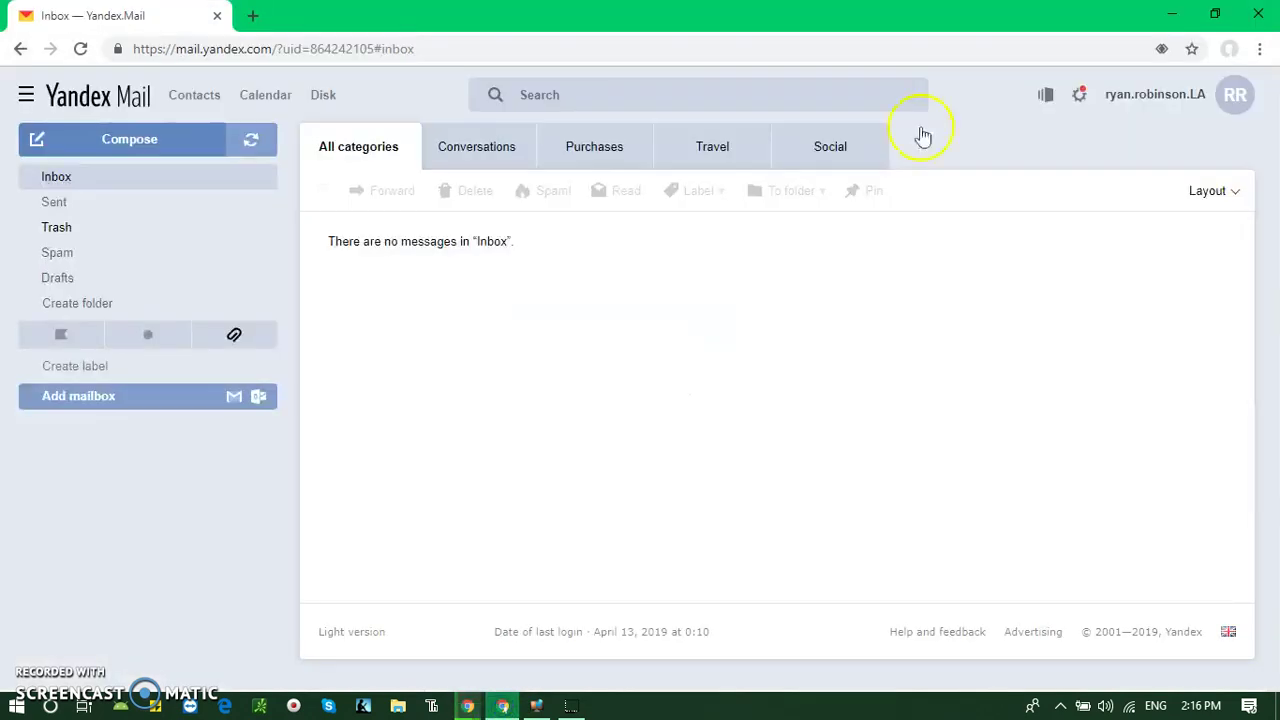
click(1230, 90)
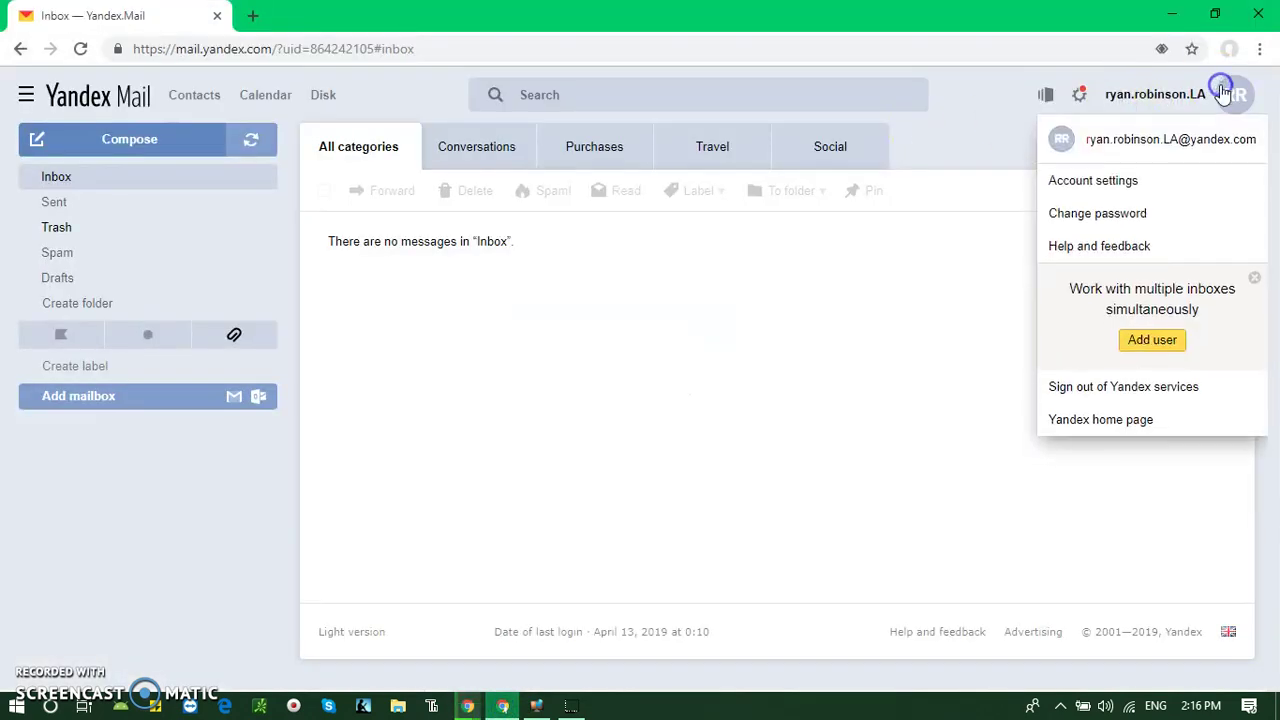
click(1110, 178)
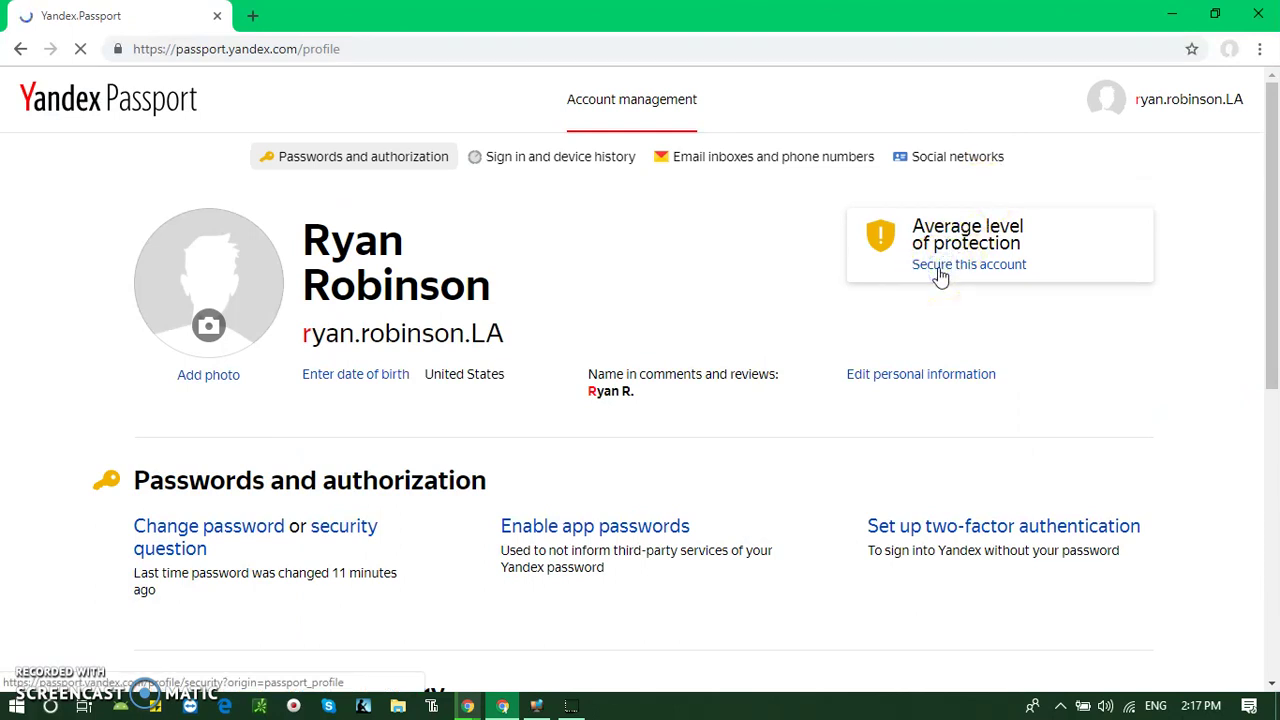
scroll(540, 383, down, 2)
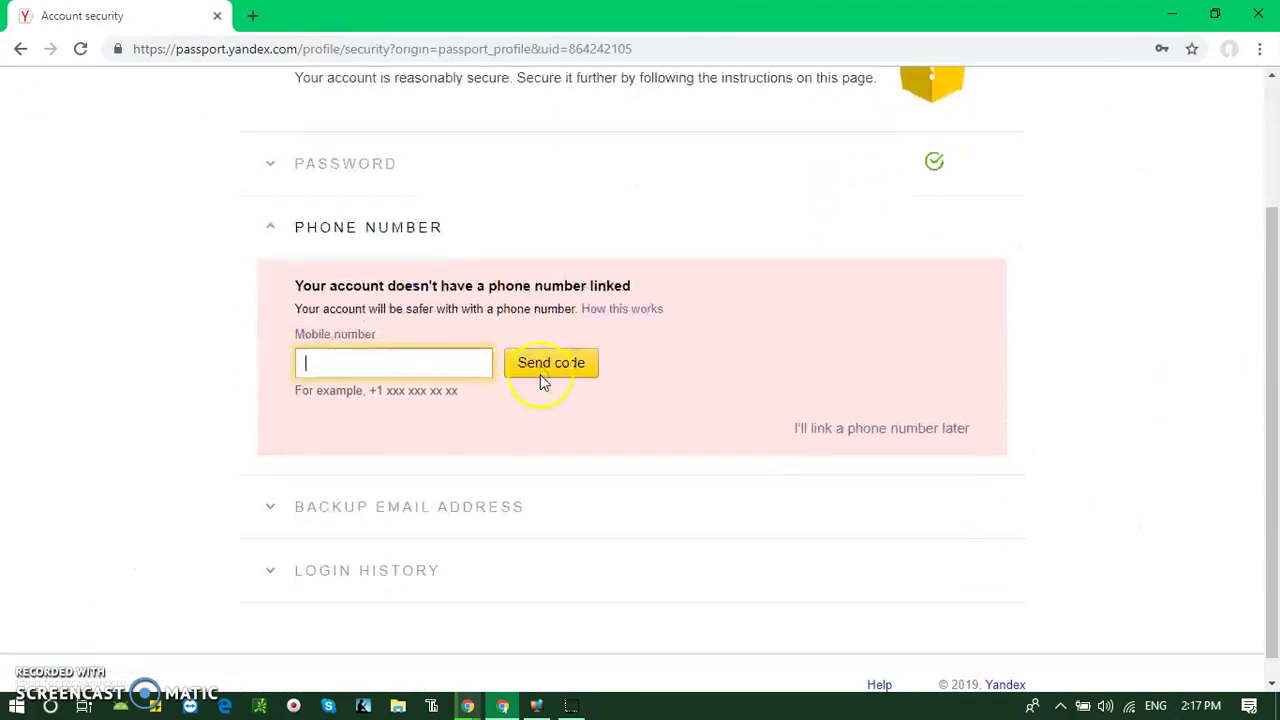
Paste the Indiana number into the Mobile number field and request an SMS code
click(457, 366)
key(ctrl+v)
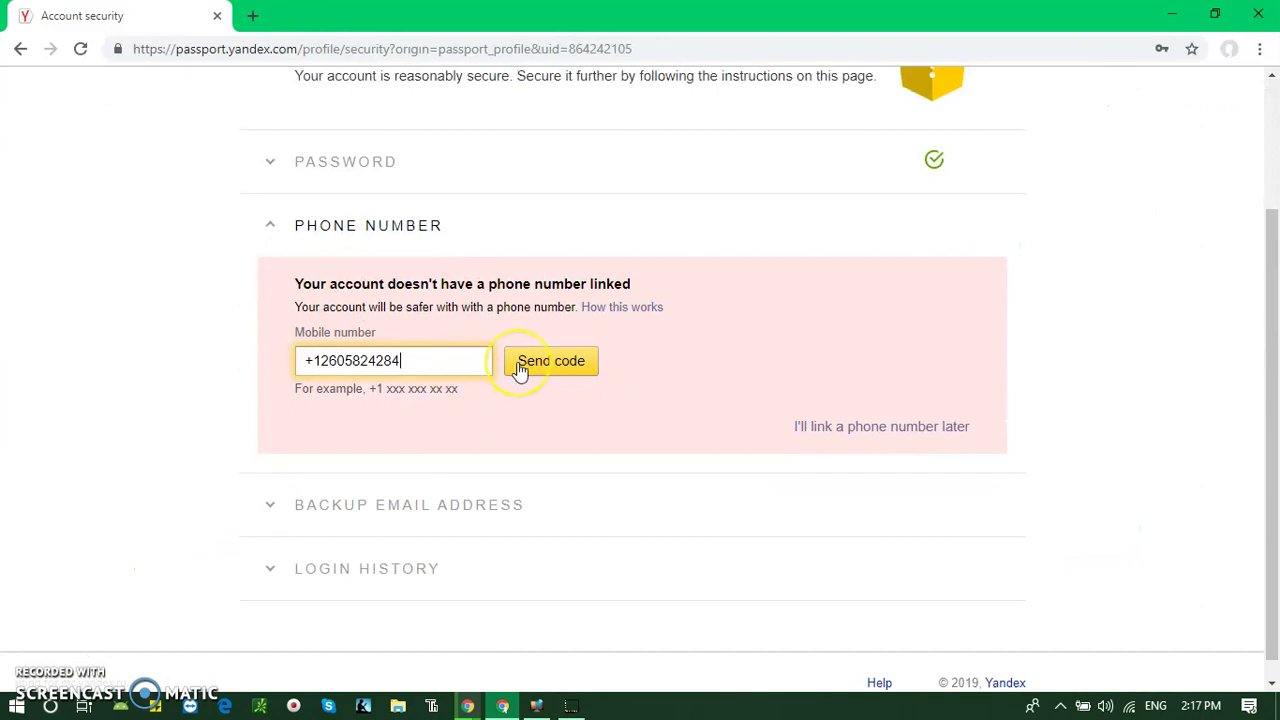
click(519, 368)
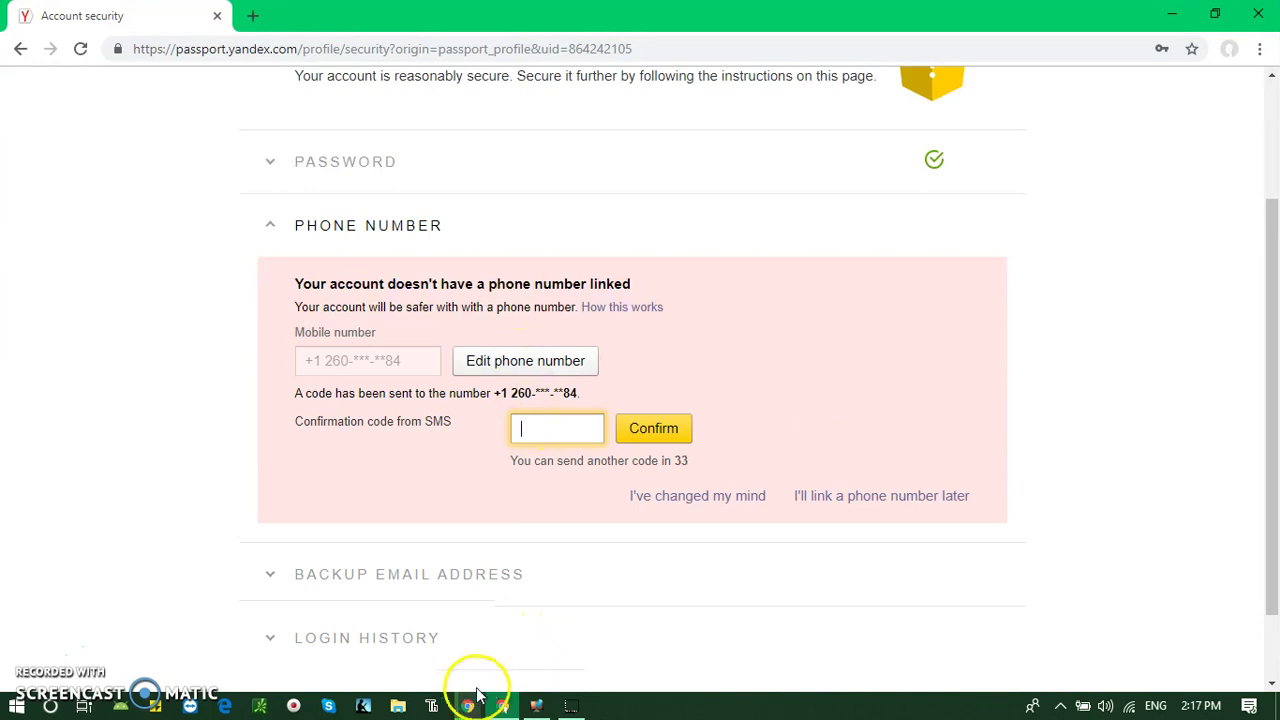
mouse_move(468, 700)
click(519, 645)
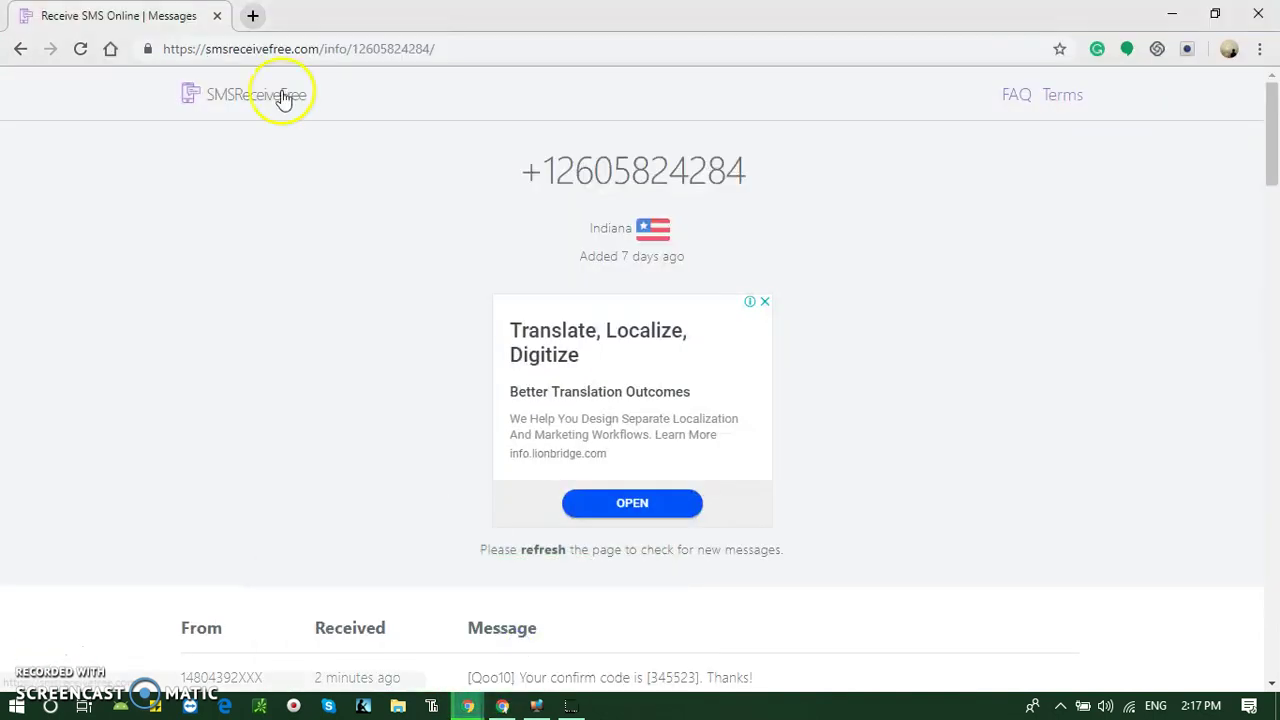
click(82, 51)
scroll(351, 267, down, 1)
scroll(351, 267, down, 3)
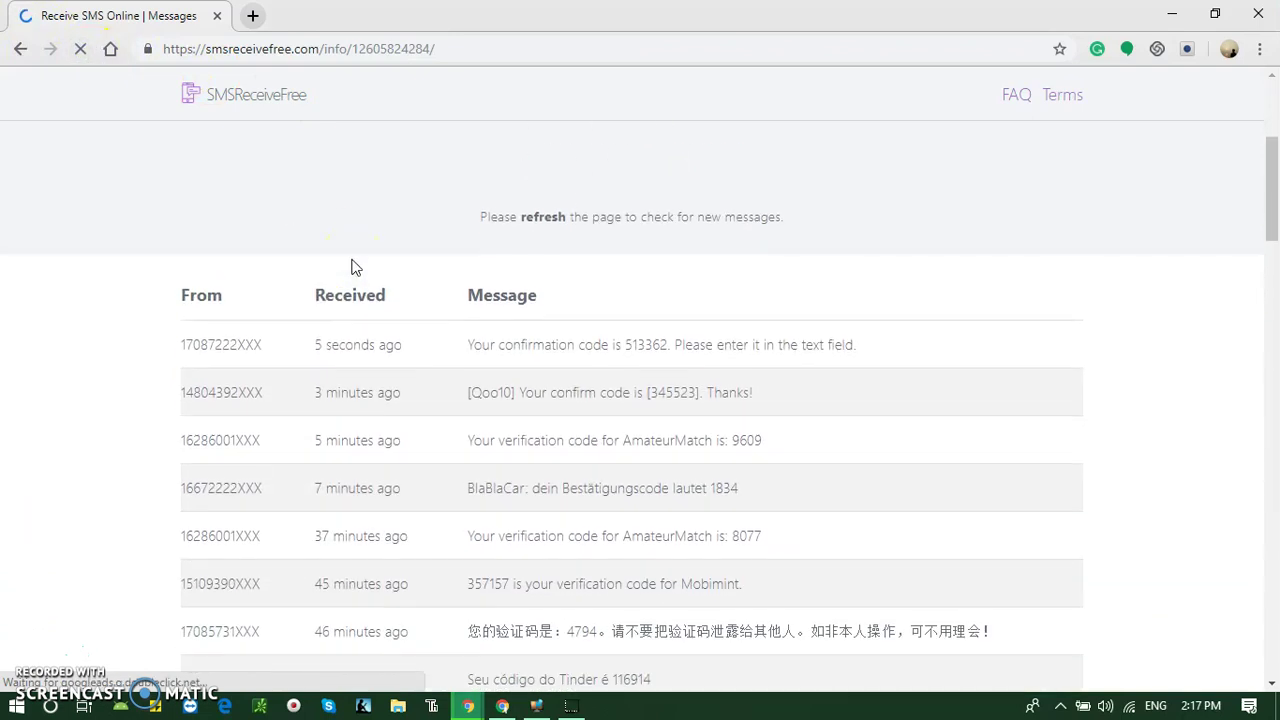
double_click(649, 328)
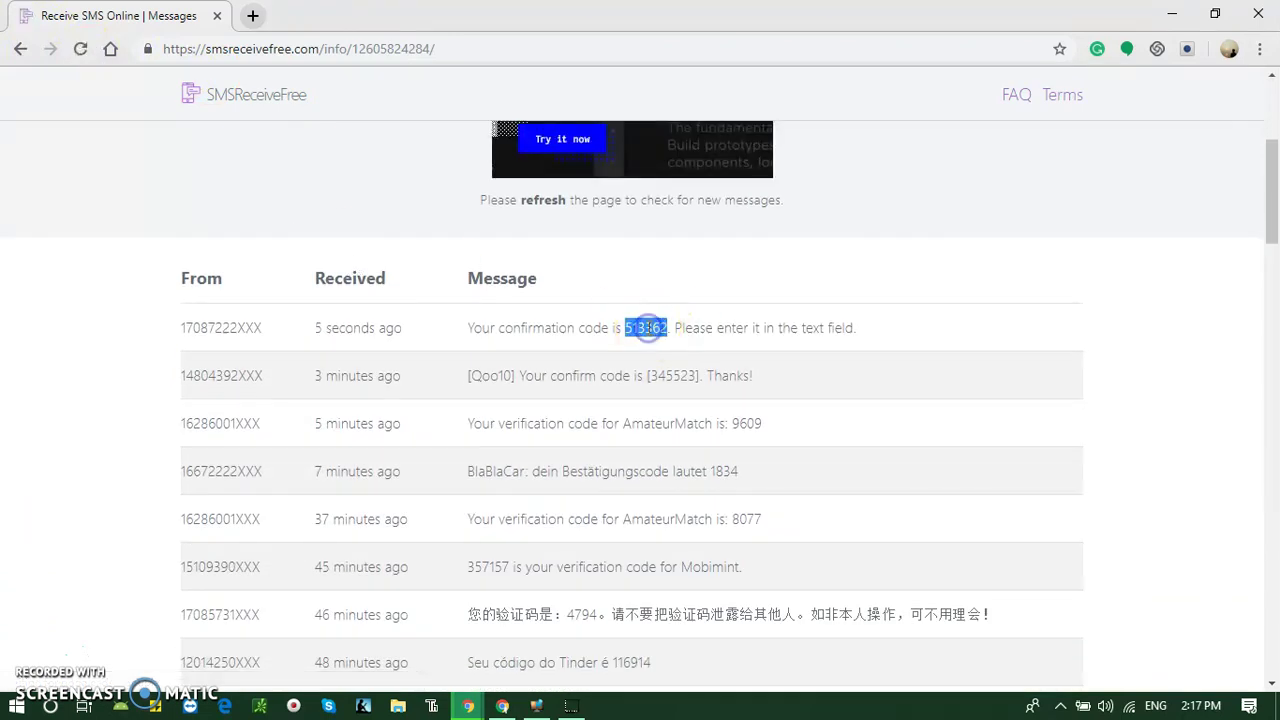
click(502, 706)
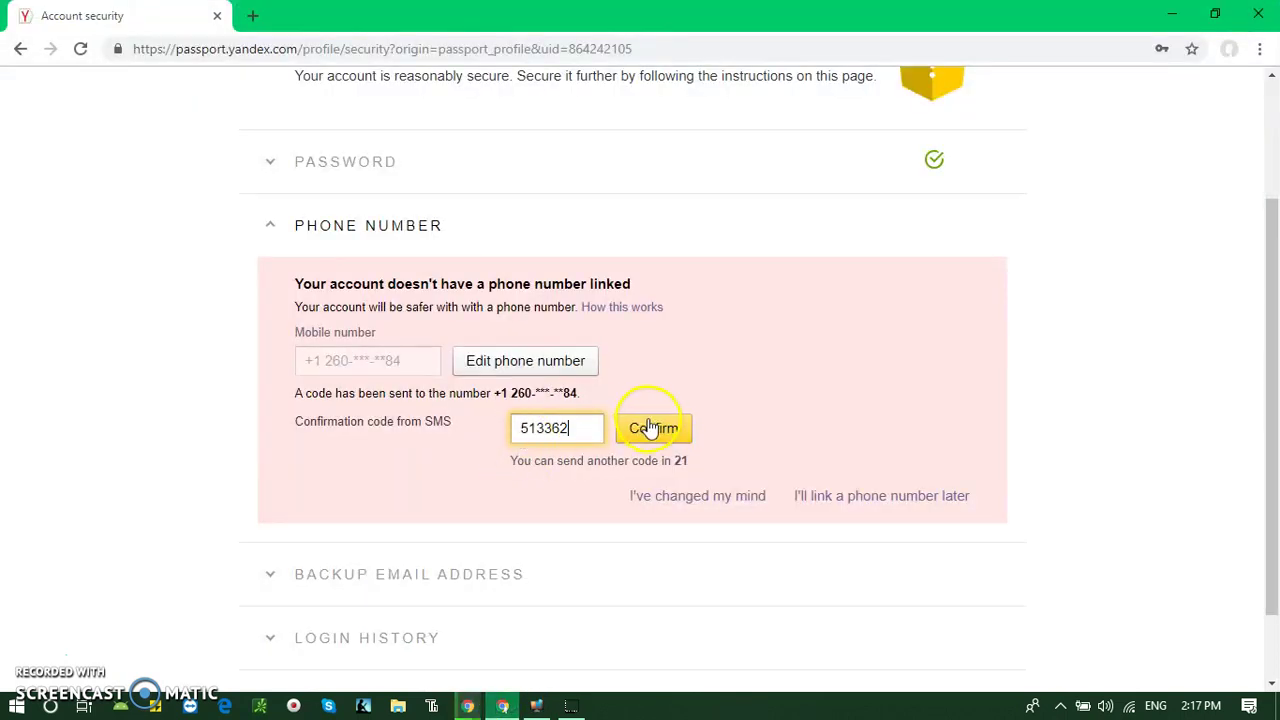
click(652, 428)
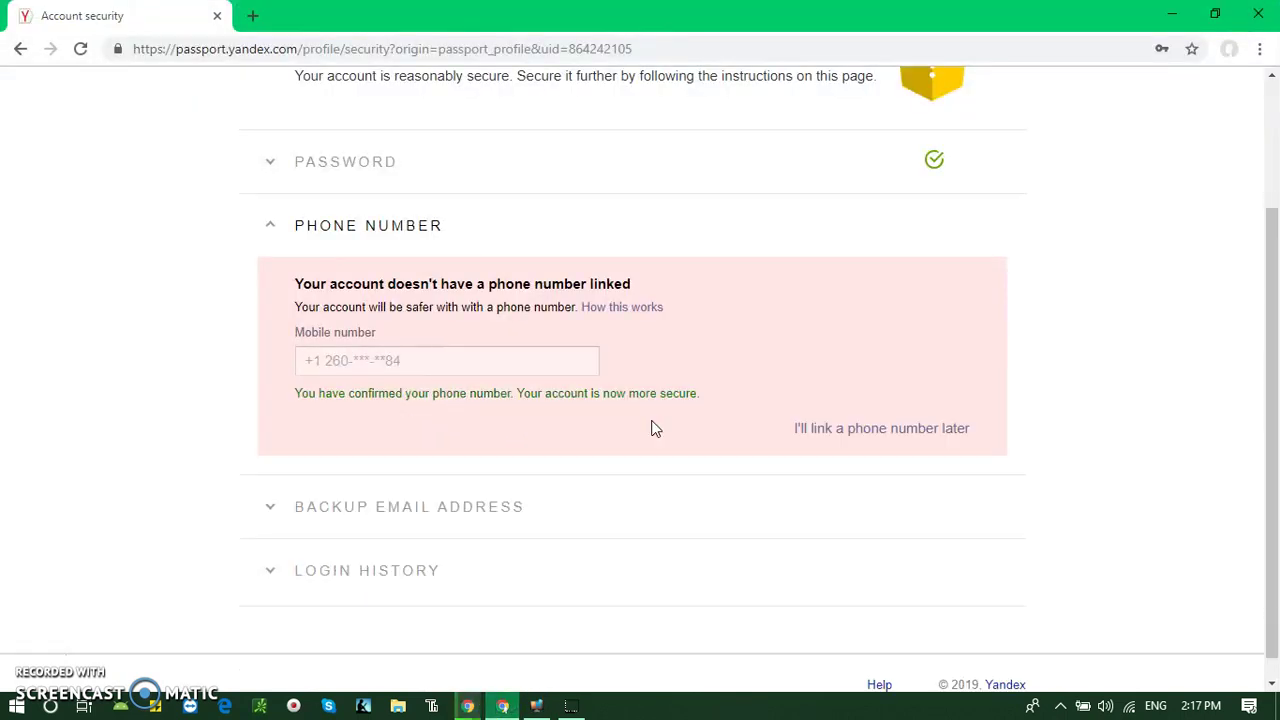
Continue past the confirmed phone step and return to the profile, now rated well protected
click(940, 422)
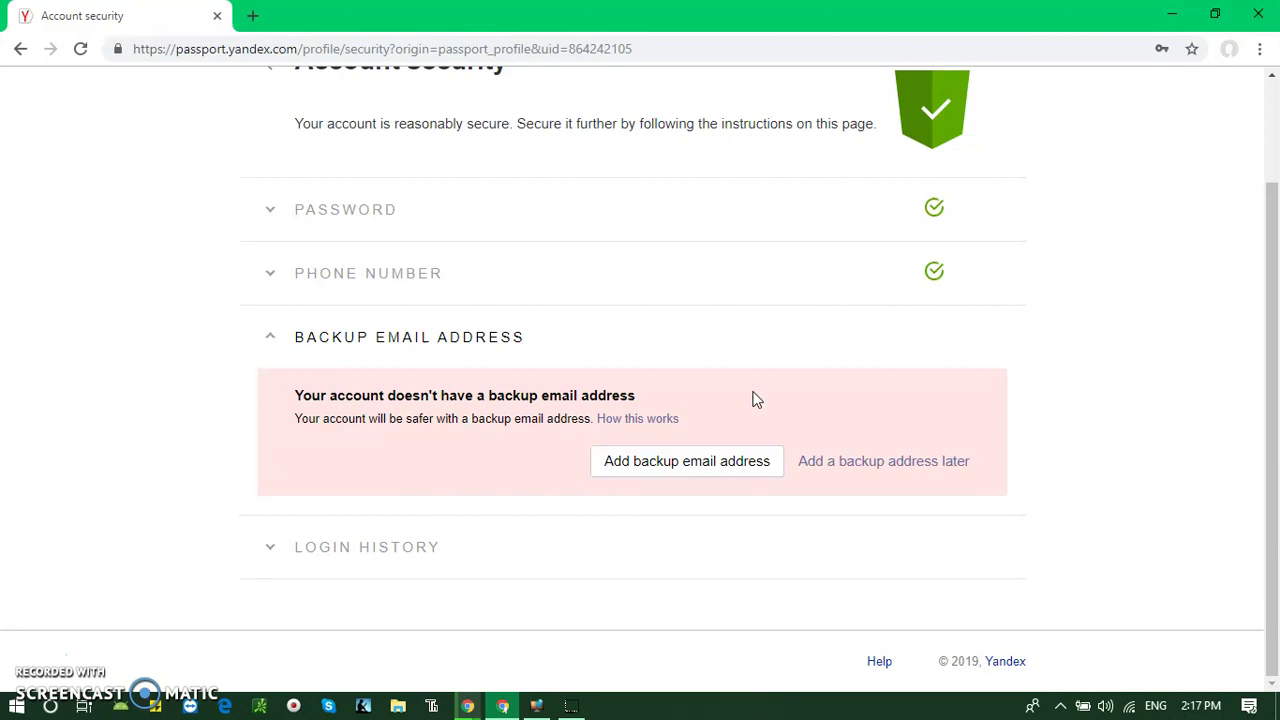
scroll(757, 400, up, 2)
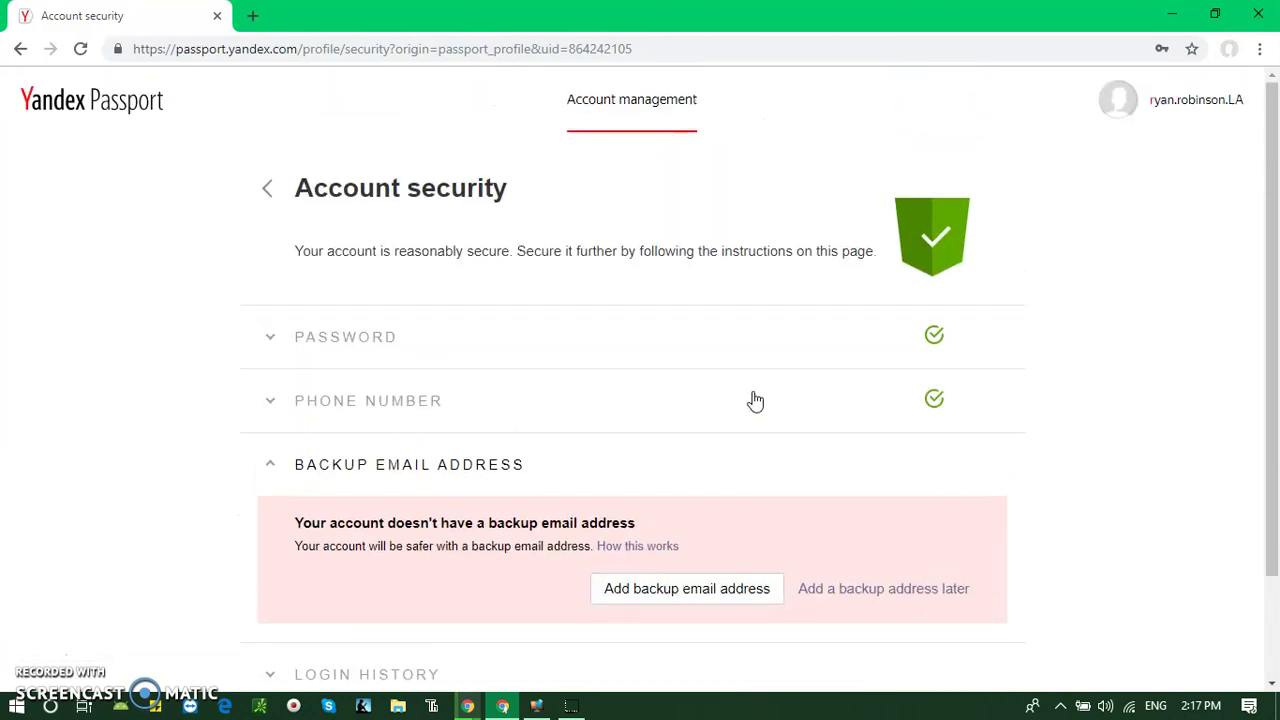
scroll(756, 400, down, 2)
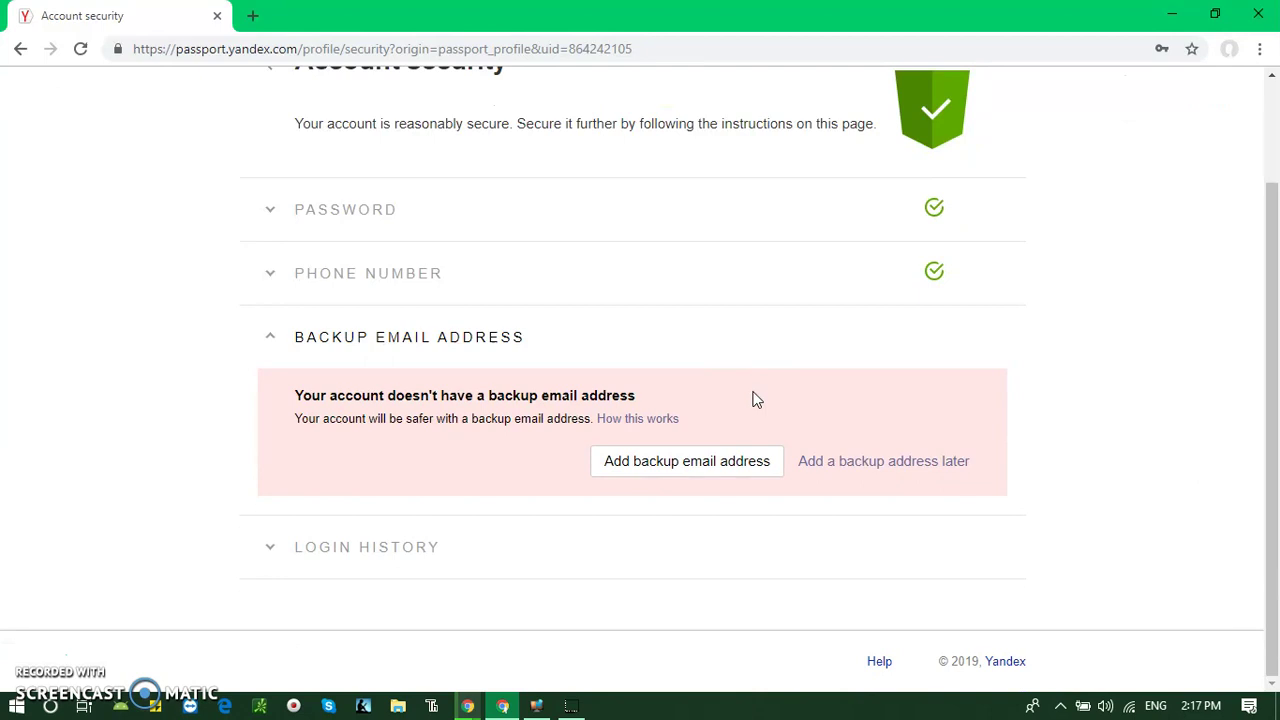
scroll(757, 400, up, 2)
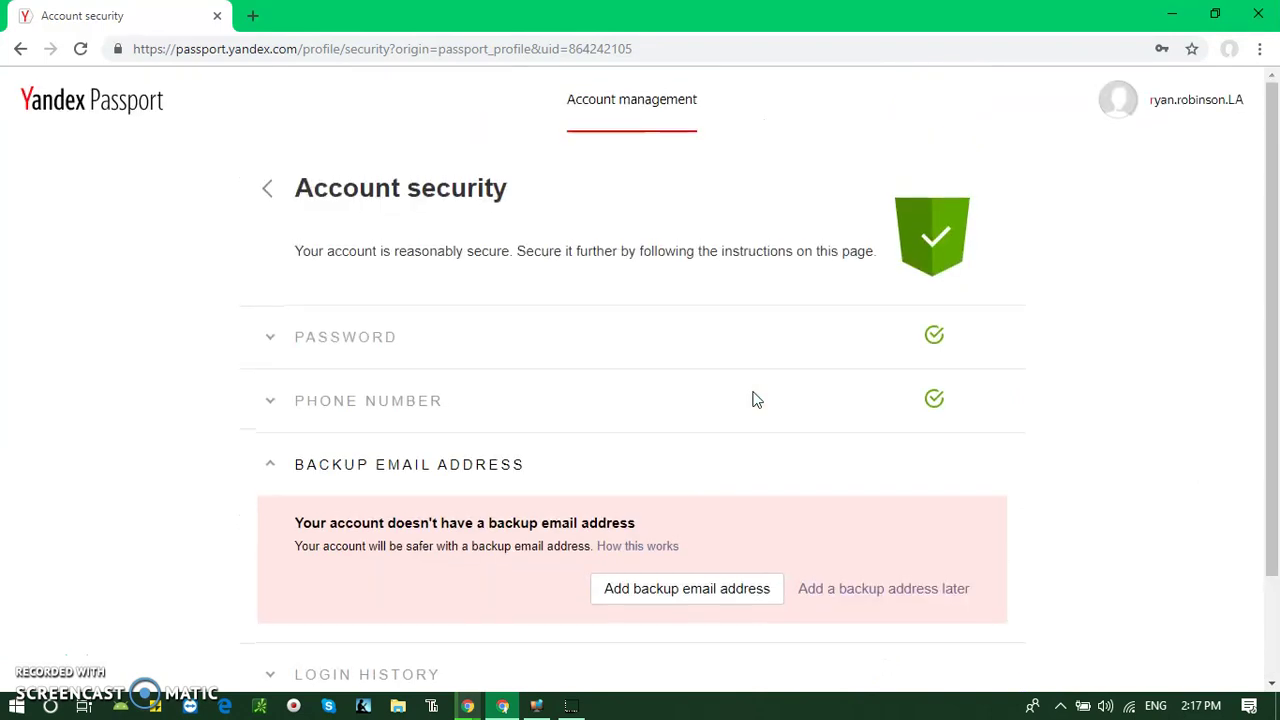
click(266, 194)
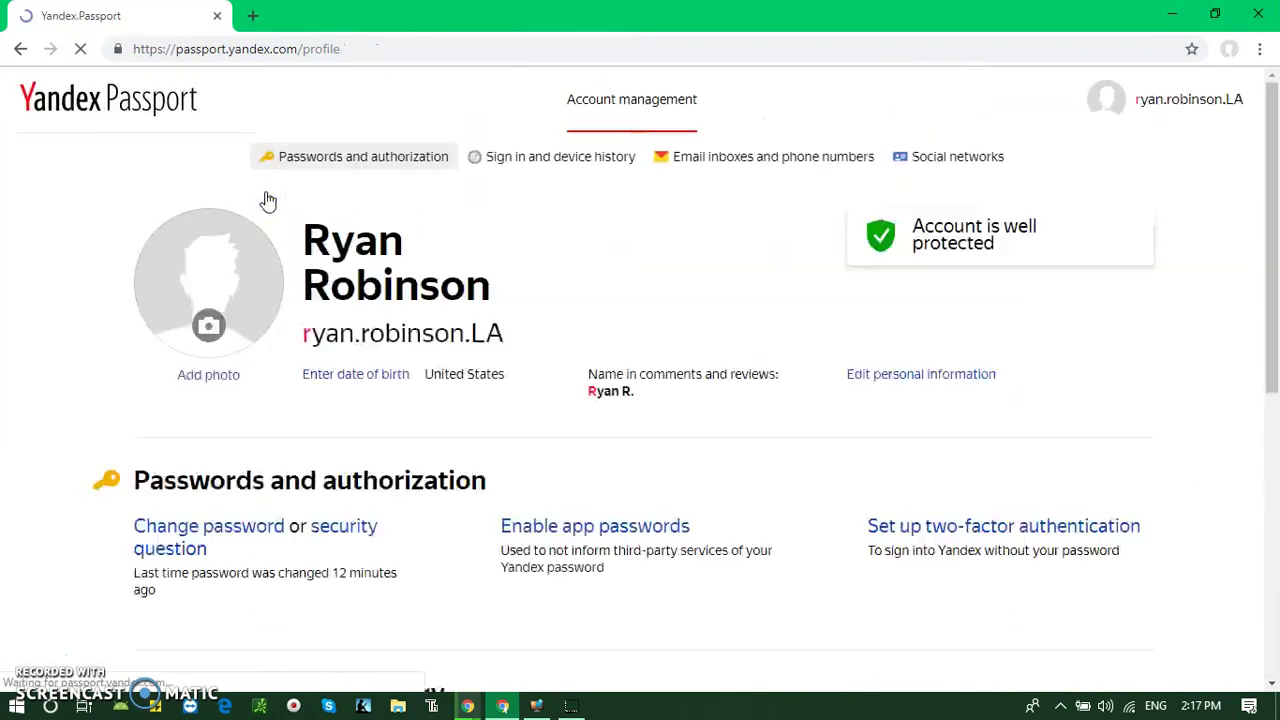
scroll(267, 200, down, 3)
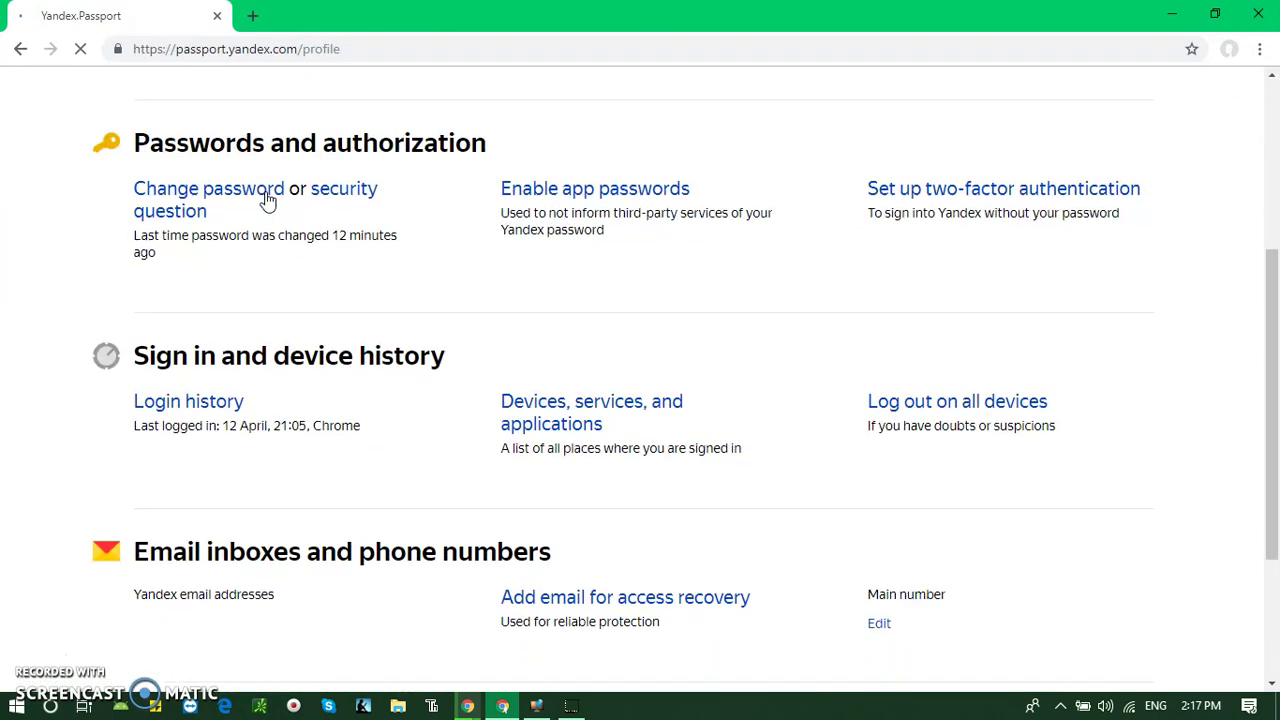
scroll(267, 200, down, 2)
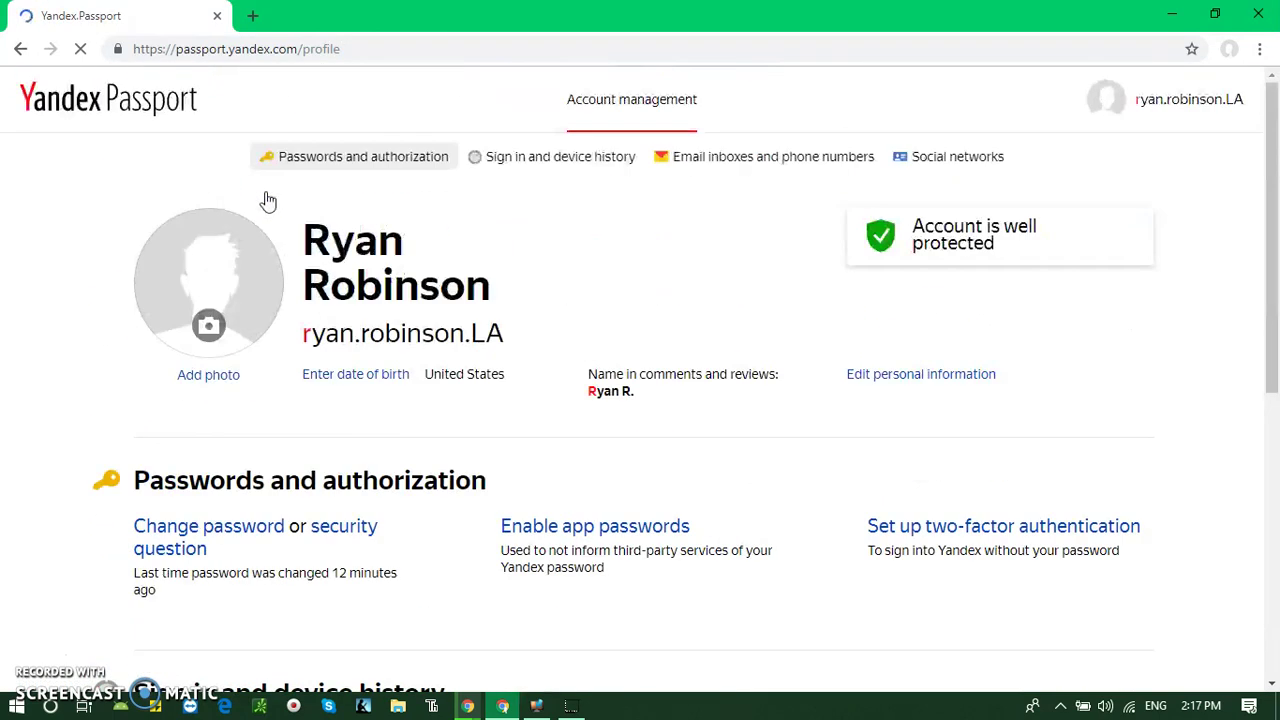
Go to mail.yandex.com in the browser address bar
click(199, 45)
text(m)
key(Return)
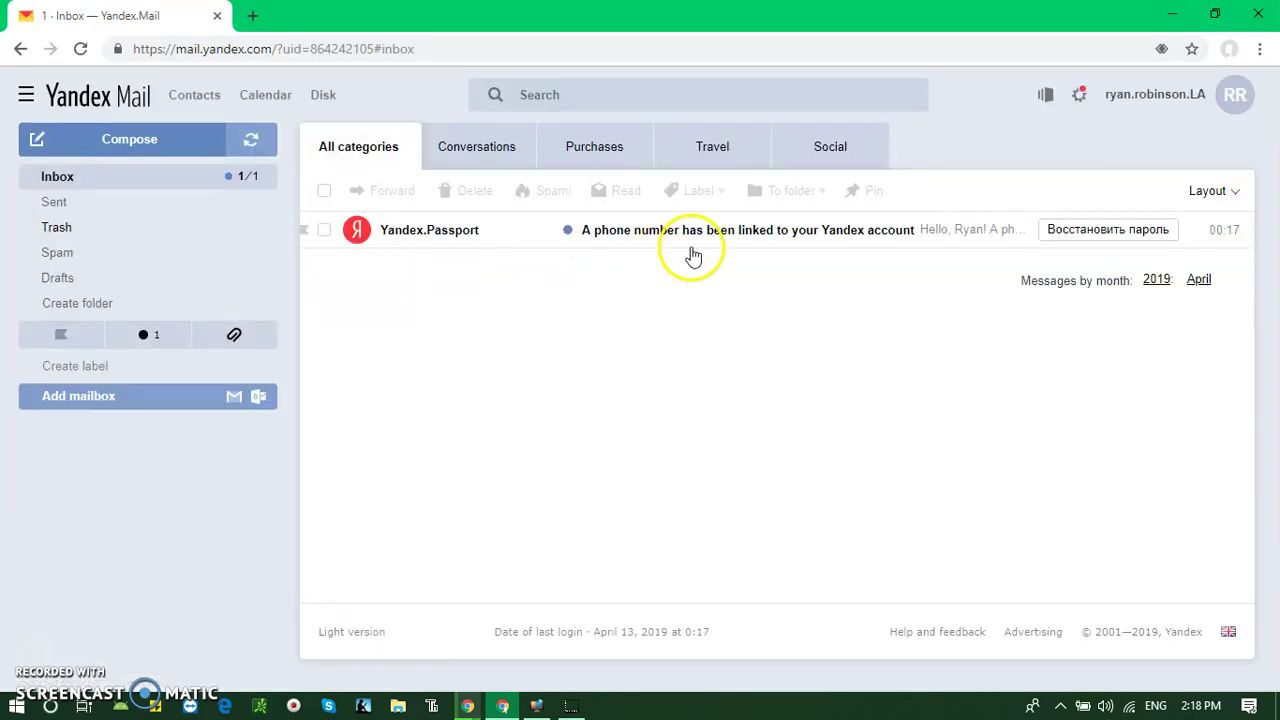
Read the Yandex.Passport phone-linked notification, then delete it
click(709, 234)
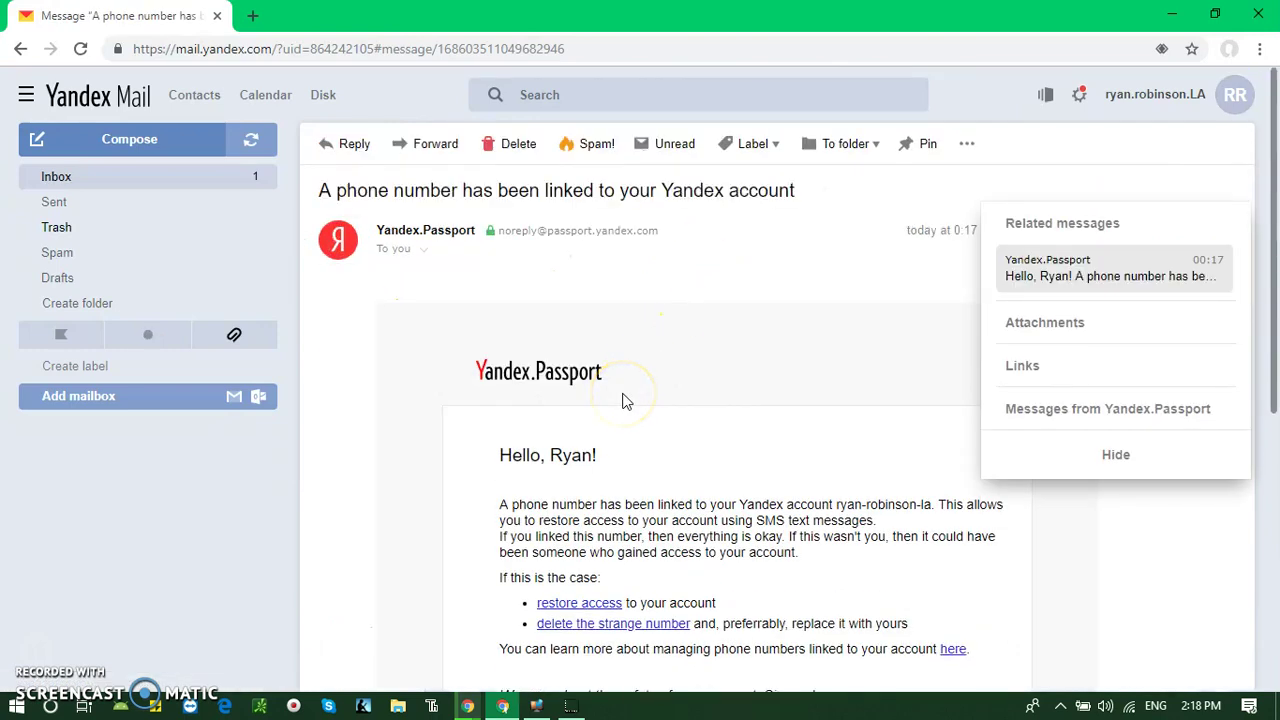
scroll(623, 401, down, 2)
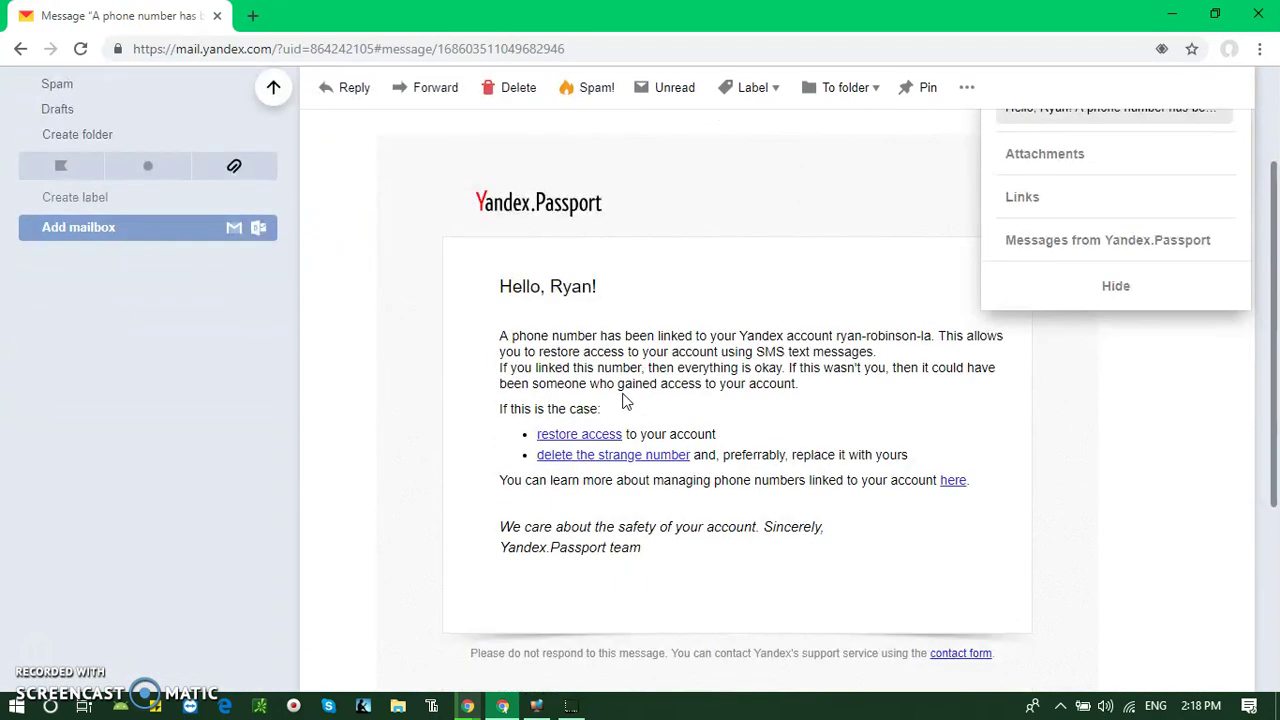
scroll(623, 401, up, 2)
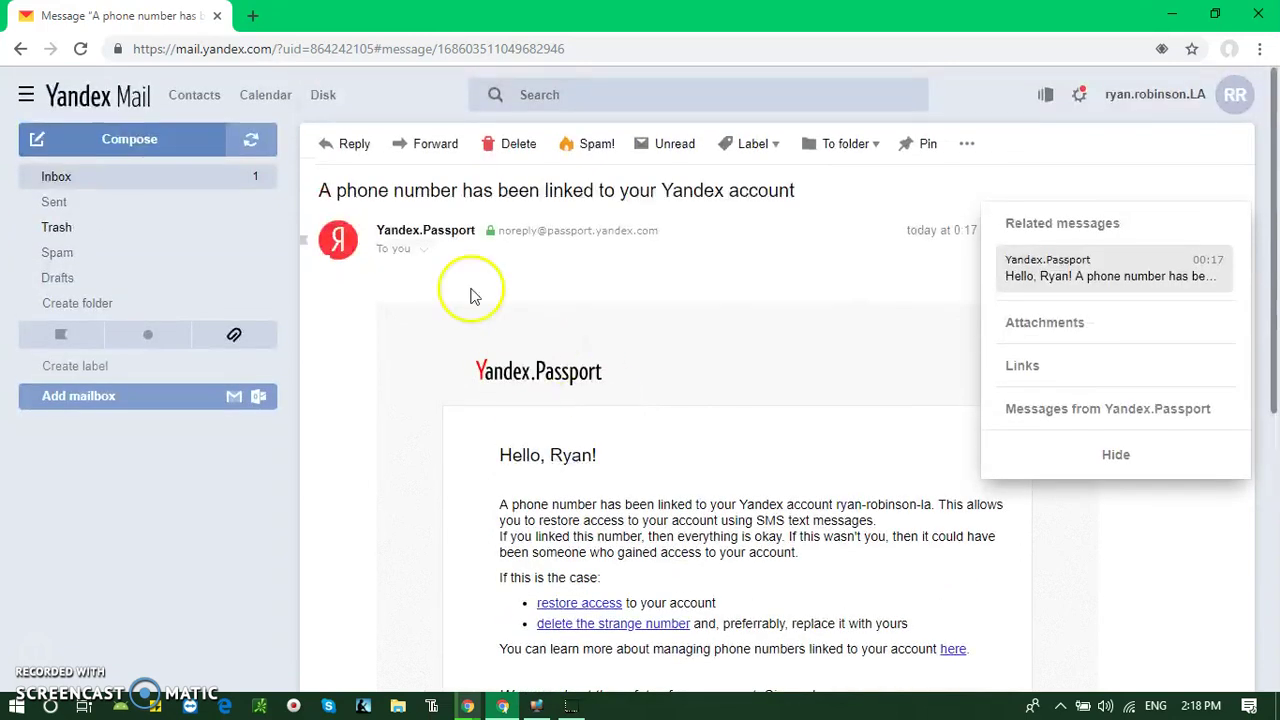
click(533, 141)
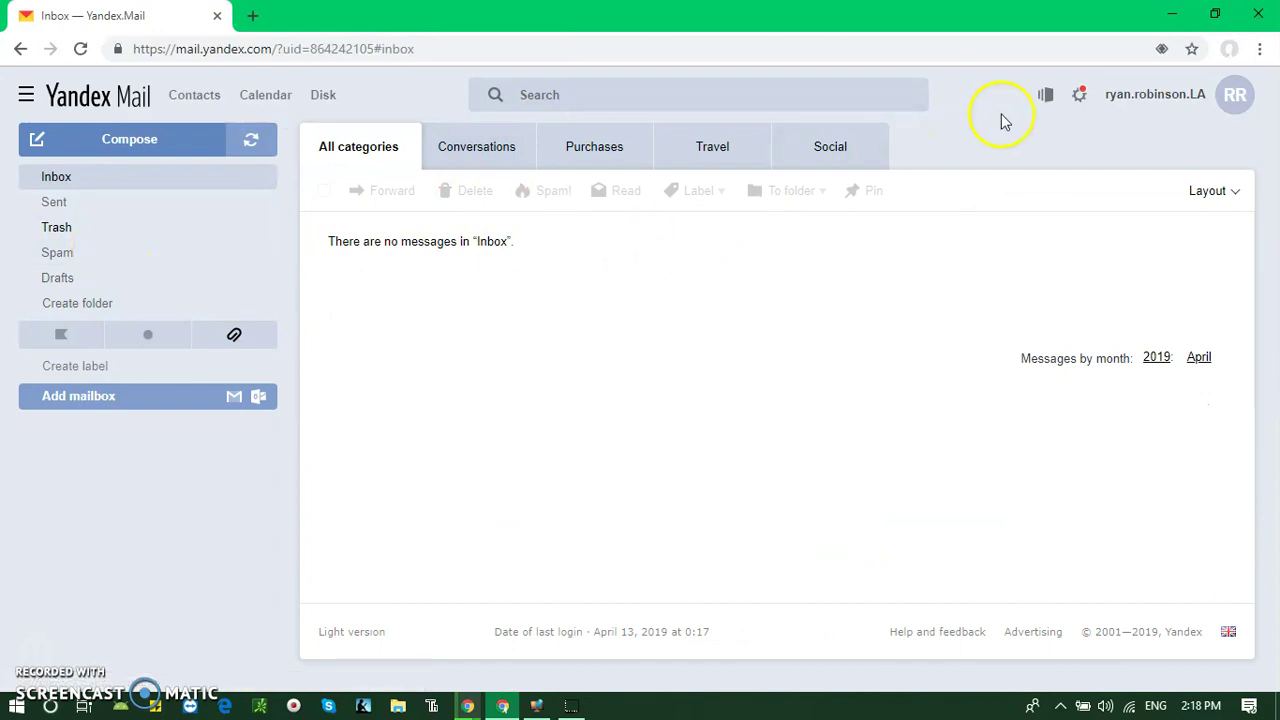
click(1131, 116)
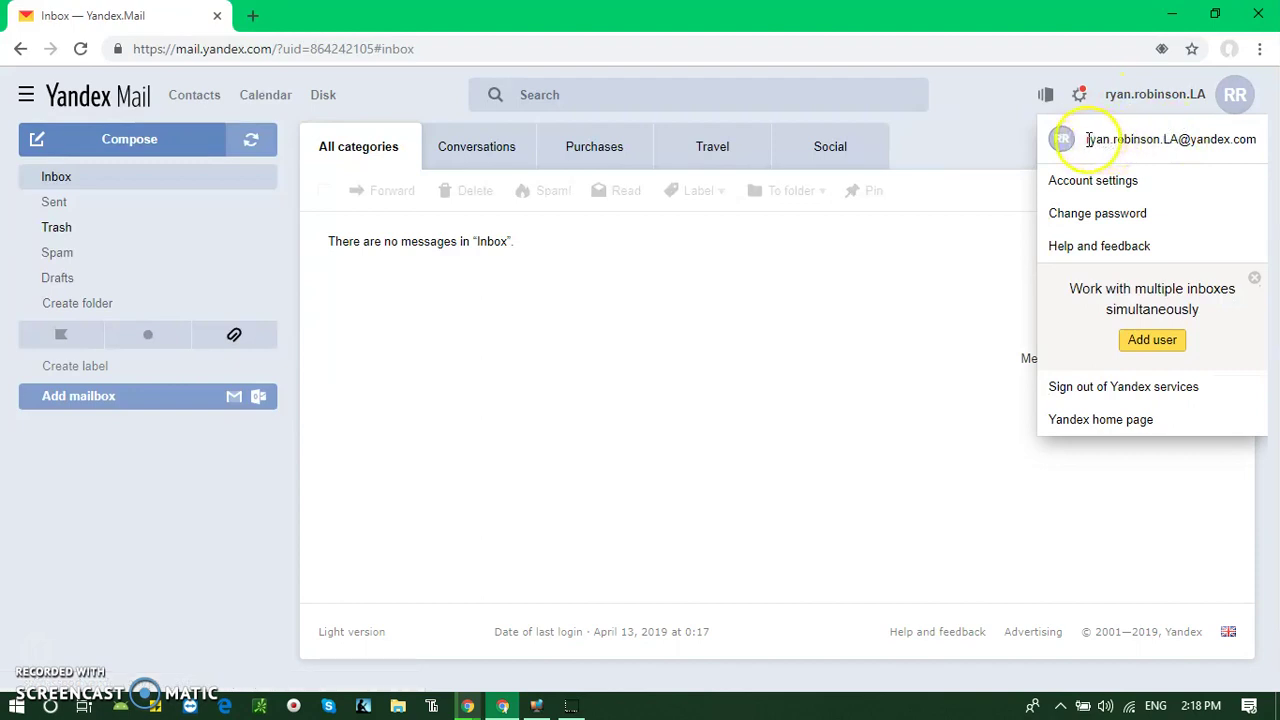
drag(1068, 138, 1180, 143)
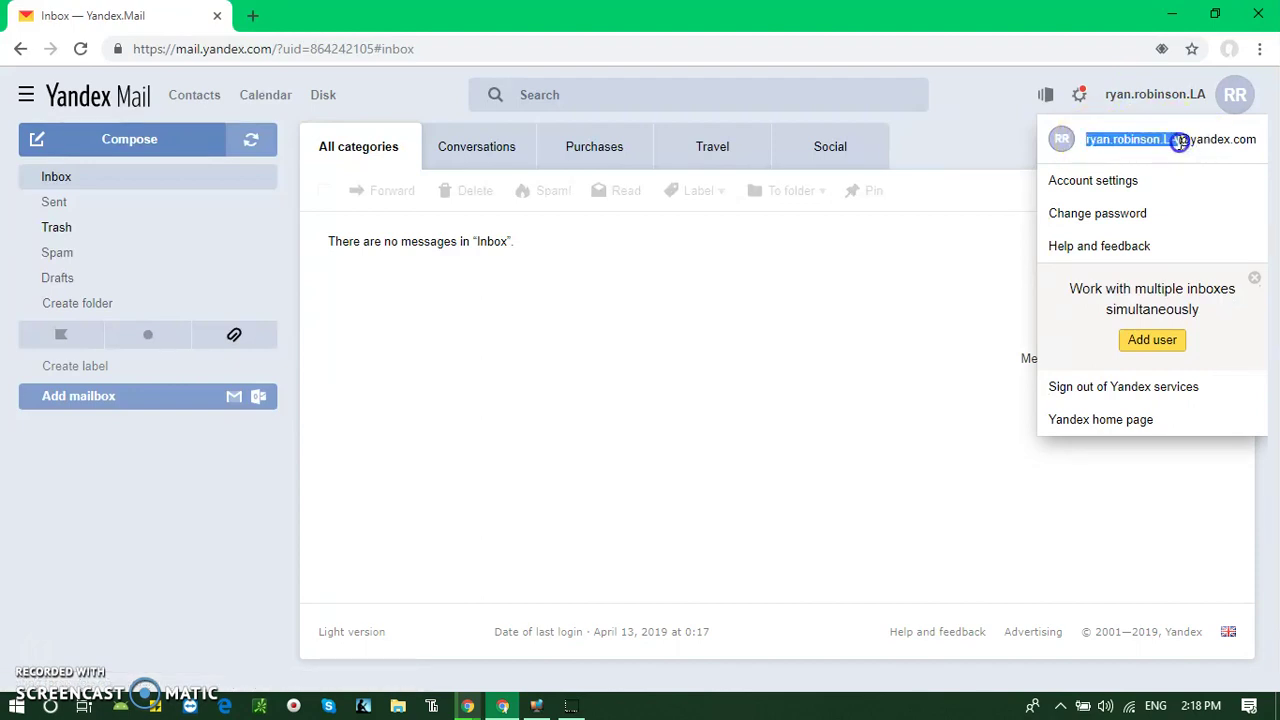
click(920, 277)
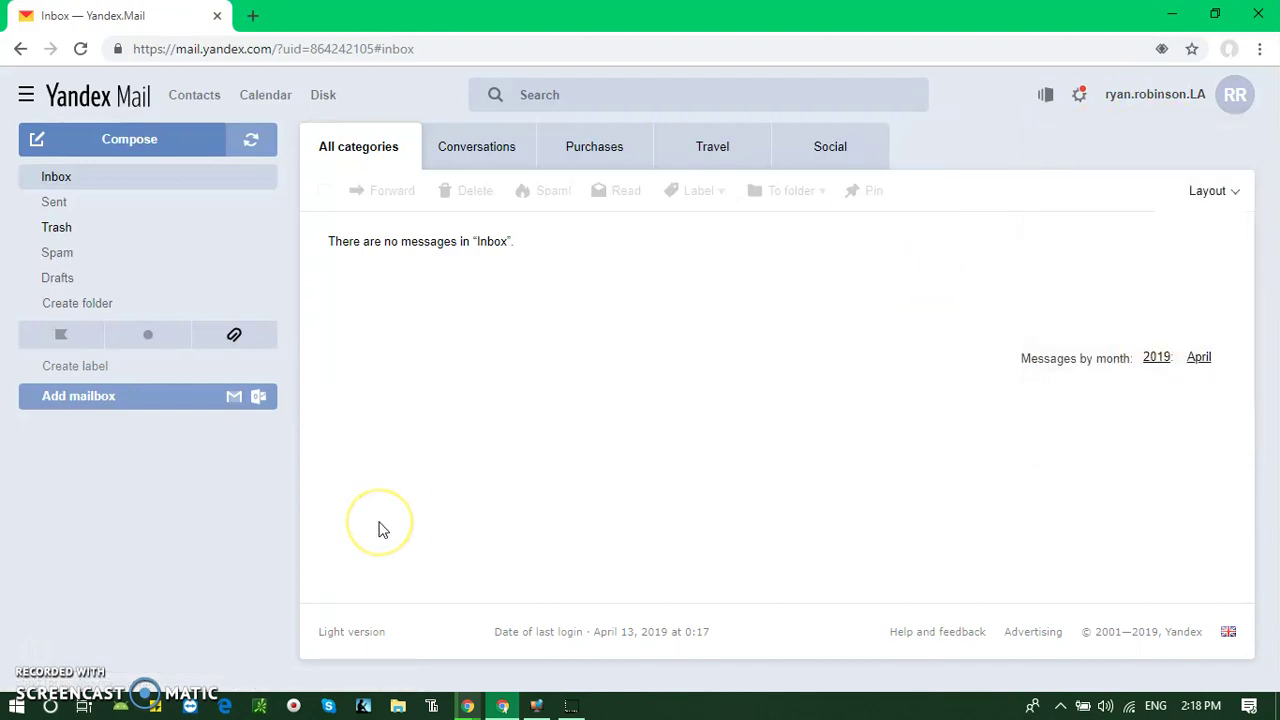